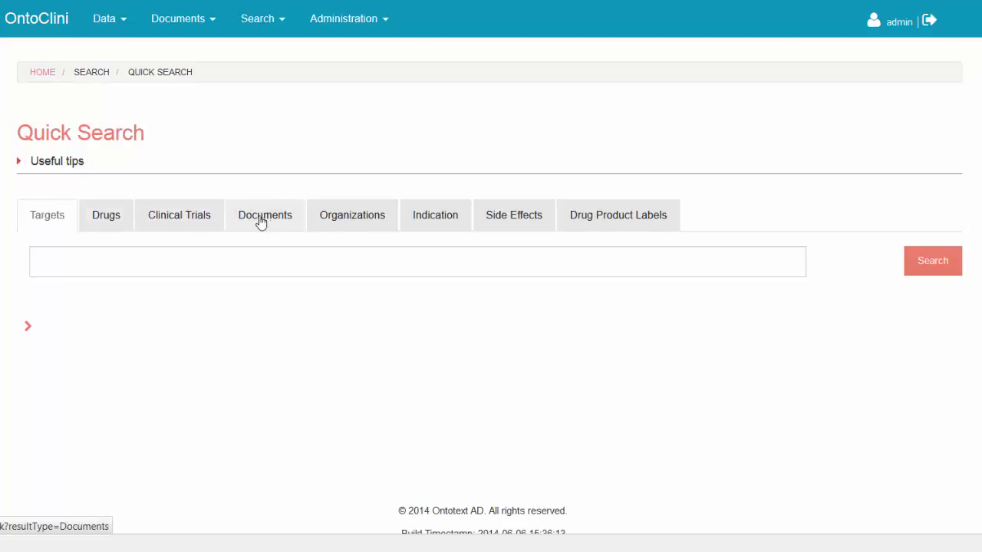
# Step: Search Targets with 'adrener', choosing Beta-2 adrenergic receptor from the suggestions
pyautogui.click(108, 263)
pyautogui.write('ad')
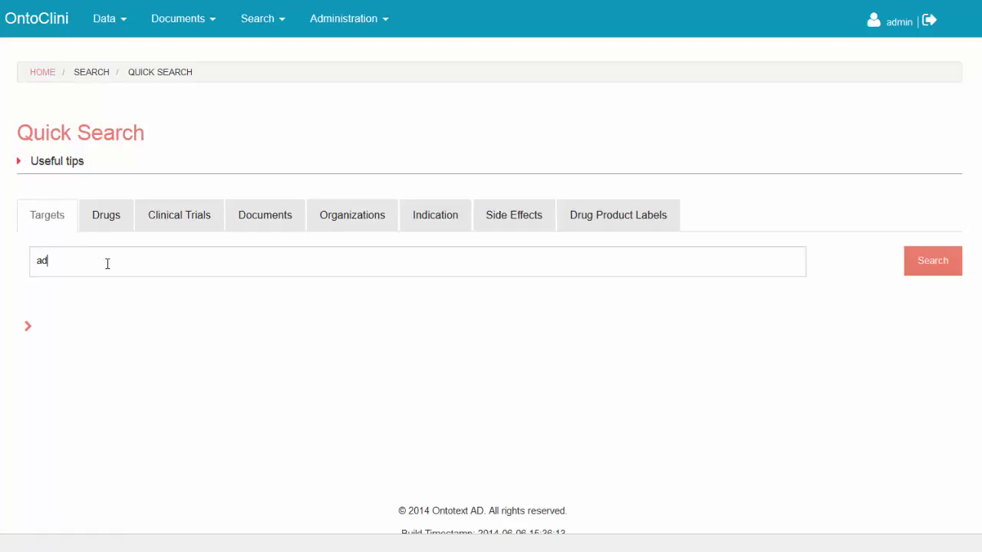
pyautogui.write('re')
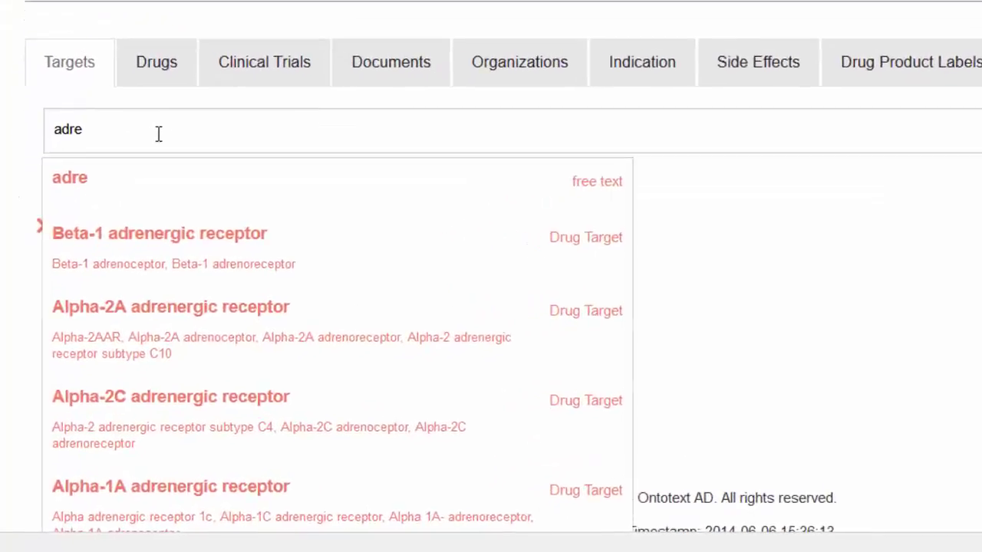
pyautogui.write('ner')
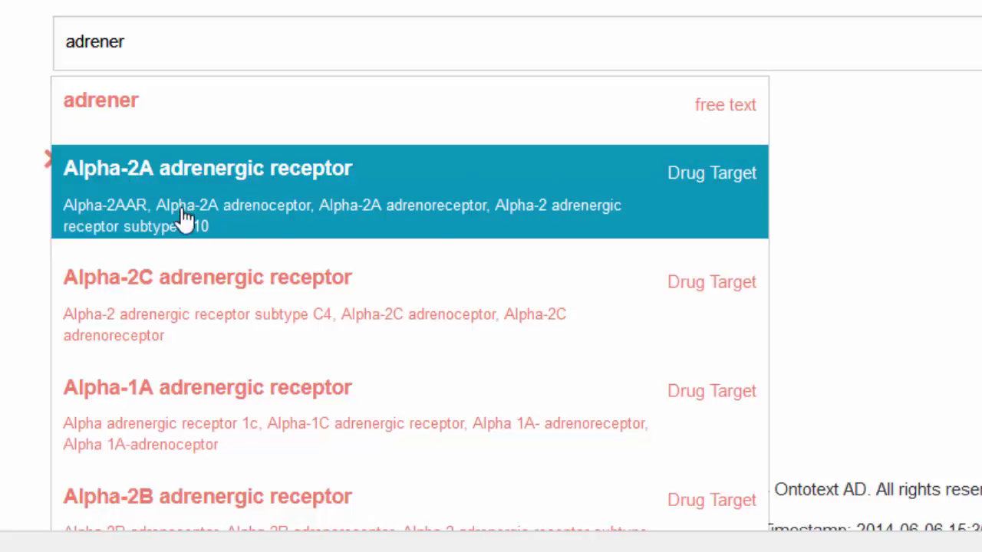
pyautogui.scroll(-6, 661, 243)
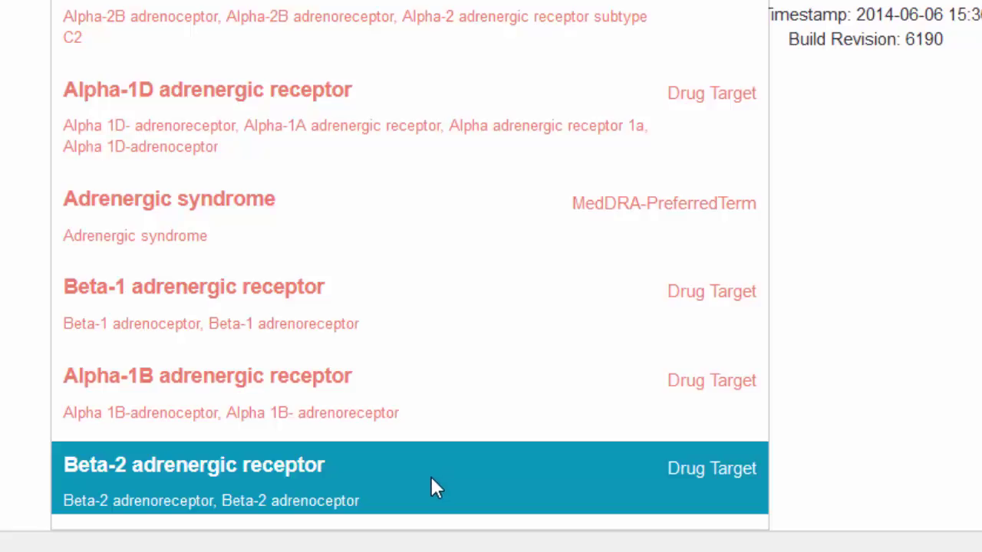
pyautogui.click(429, 483)
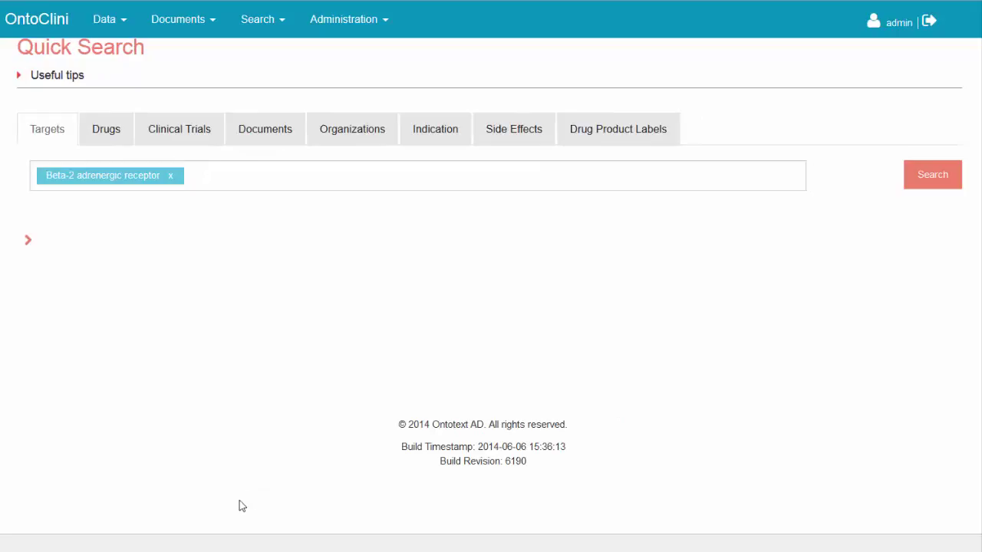
pyautogui.click(261, 179)
pyautogui.click(947, 176)
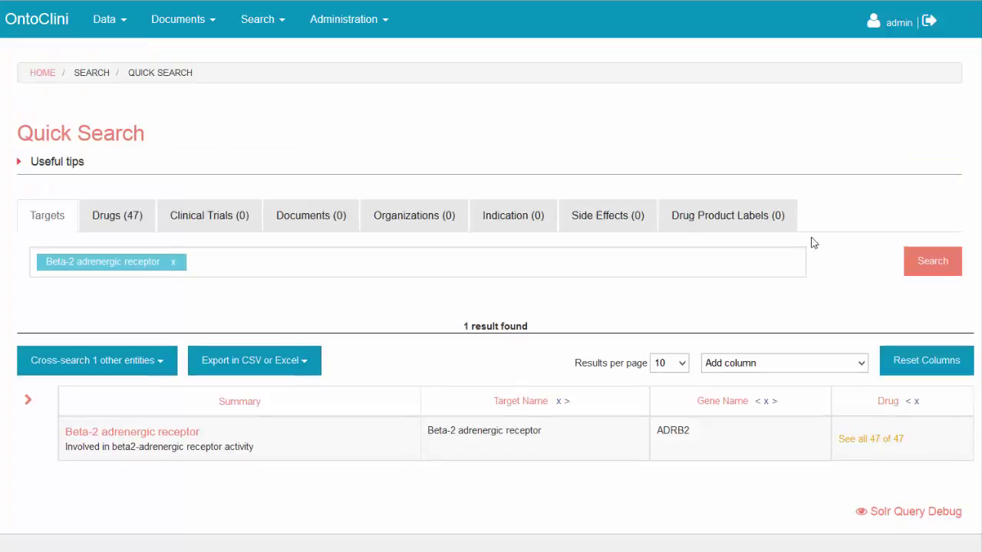
# Step: Highlight the receptor's name and description, then expand and scroll its full 47-drug list
pyautogui.moveTo(206, 432); pyautogui.dragTo(69, 435)
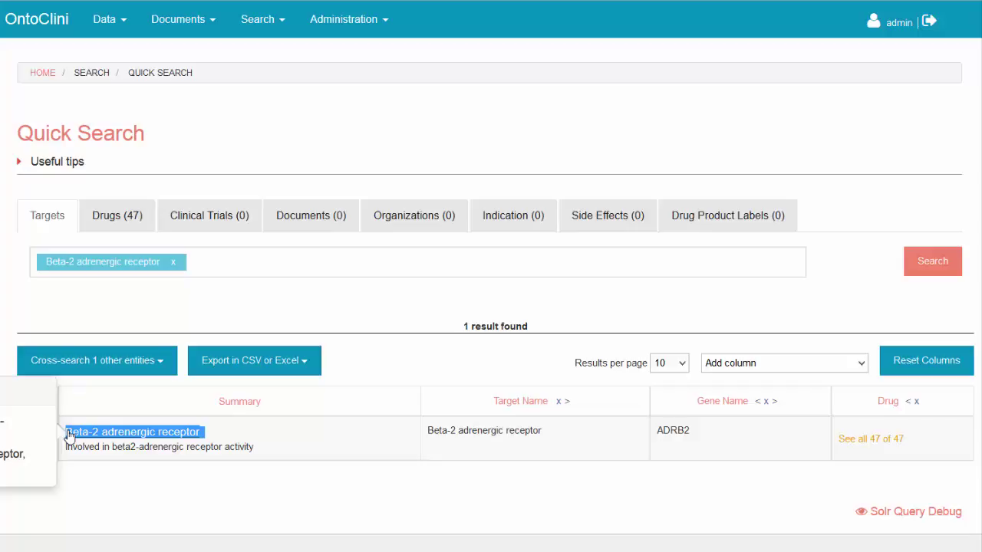
pyautogui.moveTo(255, 447); pyautogui.dragTo(66, 453)
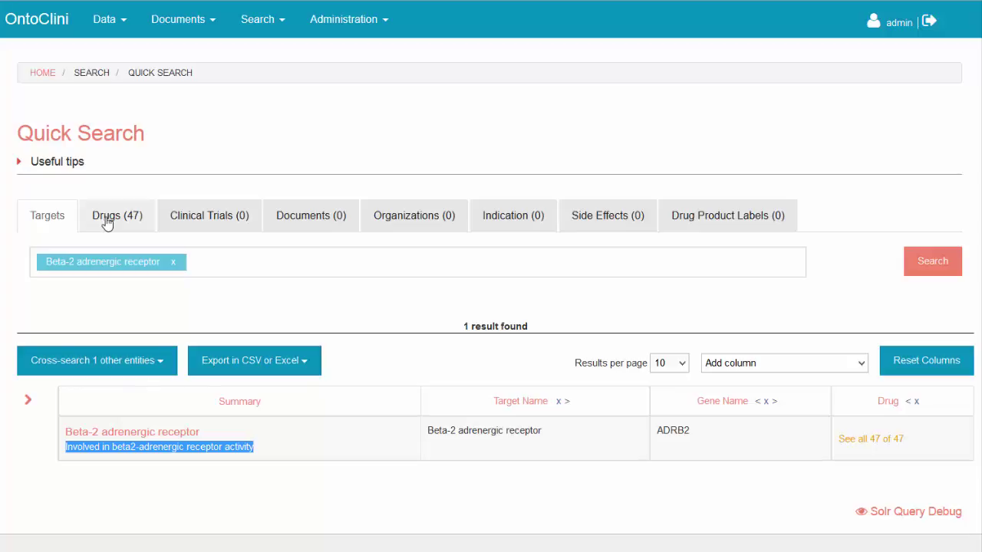
pyautogui.click(859, 443)
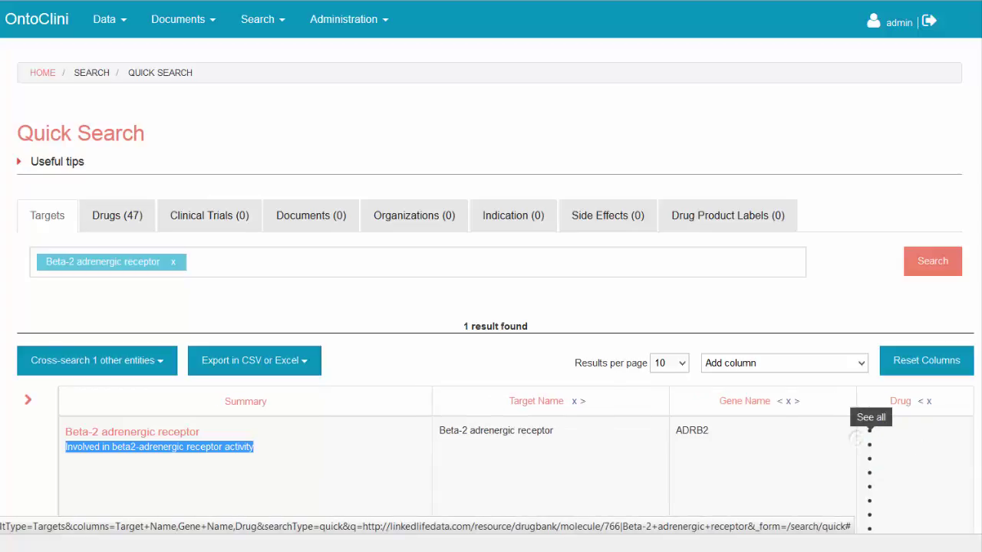
pyautogui.scroll(-1, 859, 445)
pyautogui.scroll(-2, 495, 307)
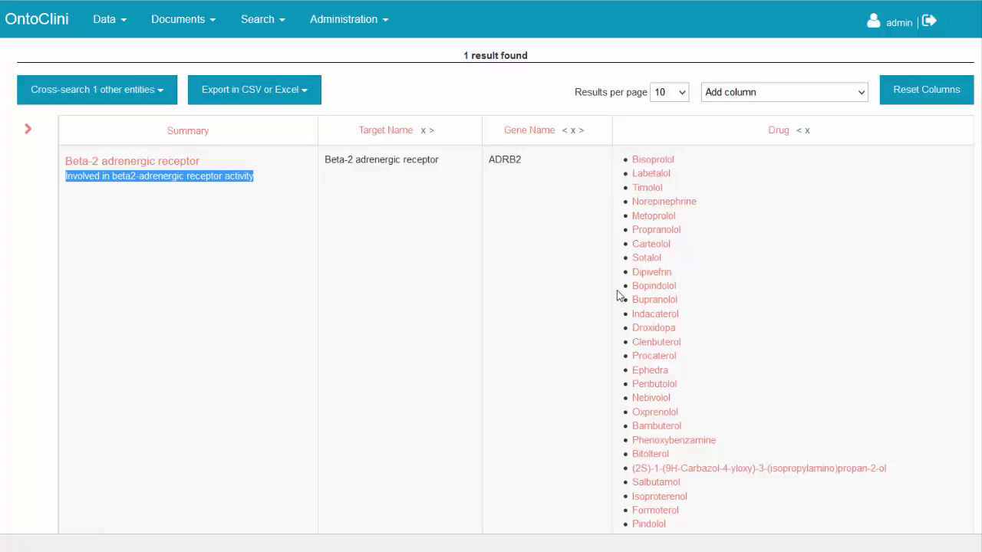
pyautogui.scroll(2, 558, 326)
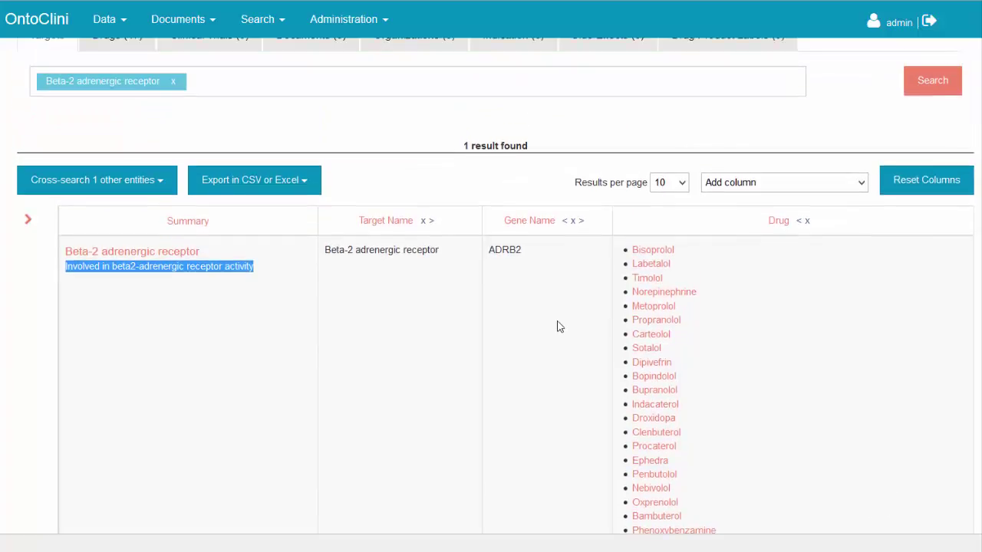
pyautogui.scroll(2, 558, 326)
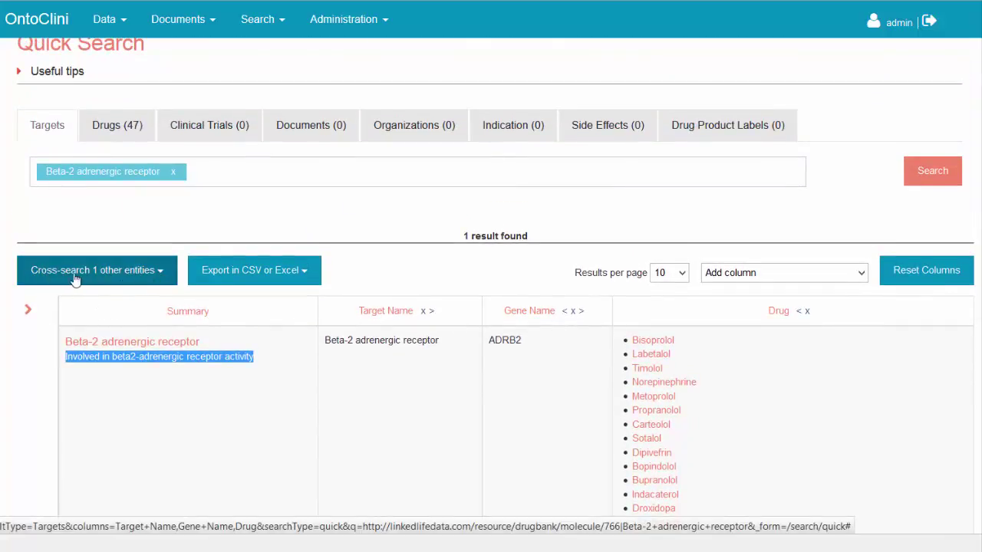
# Step: Cross-search the receptor from the current page into Drugs, giving 47 drug results
pyautogui.click(122, 276)
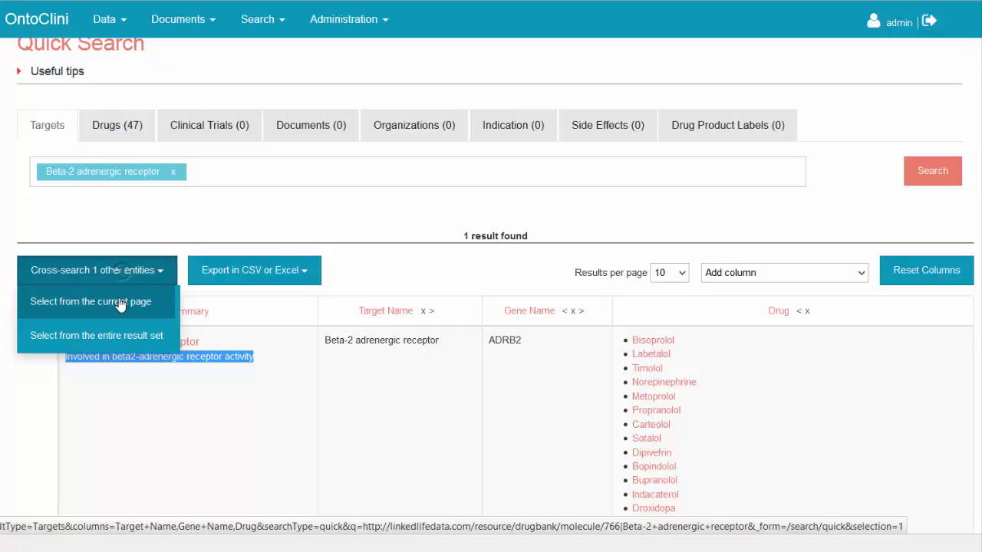
pyautogui.click(120, 303)
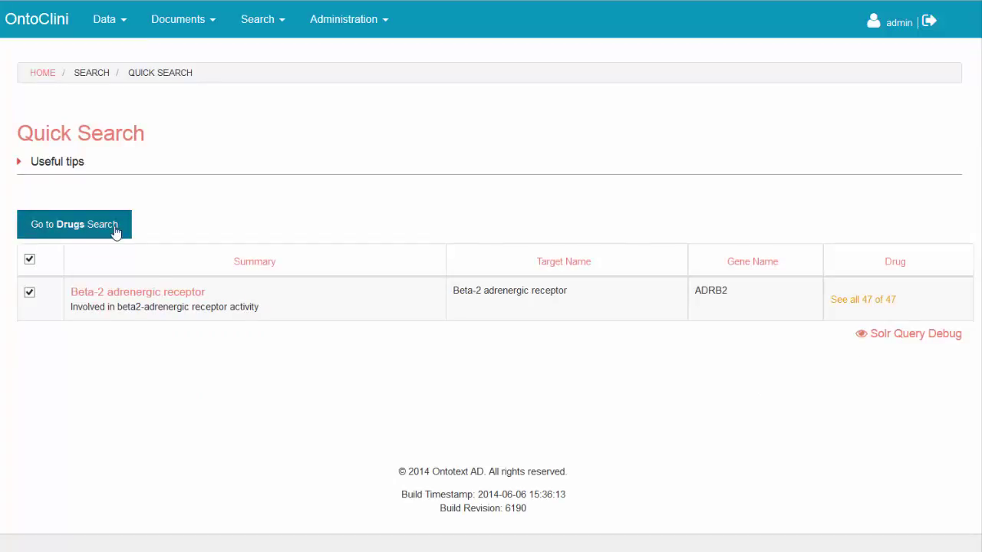
pyautogui.click(85, 232)
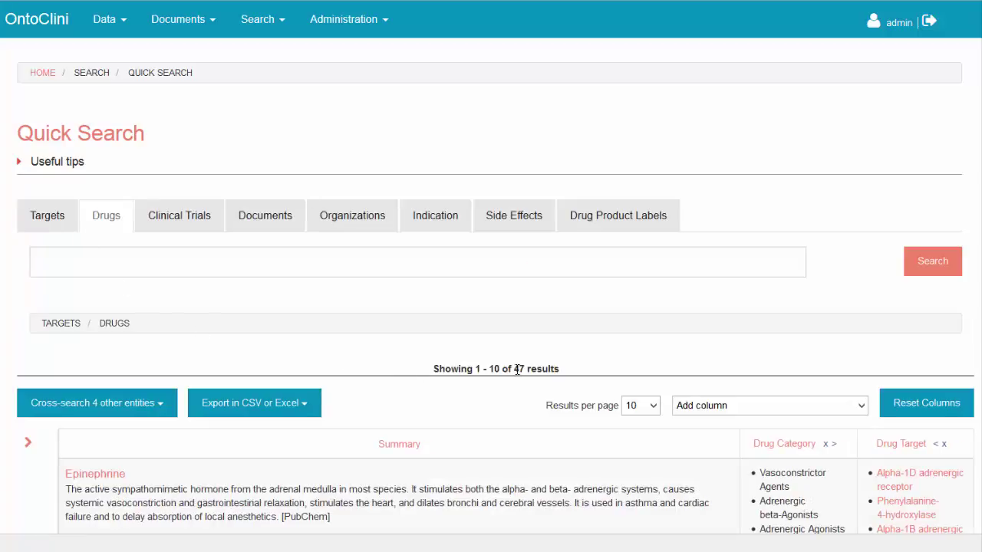
pyautogui.moveTo(514, 369); pyautogui.dragTo(560, 369)
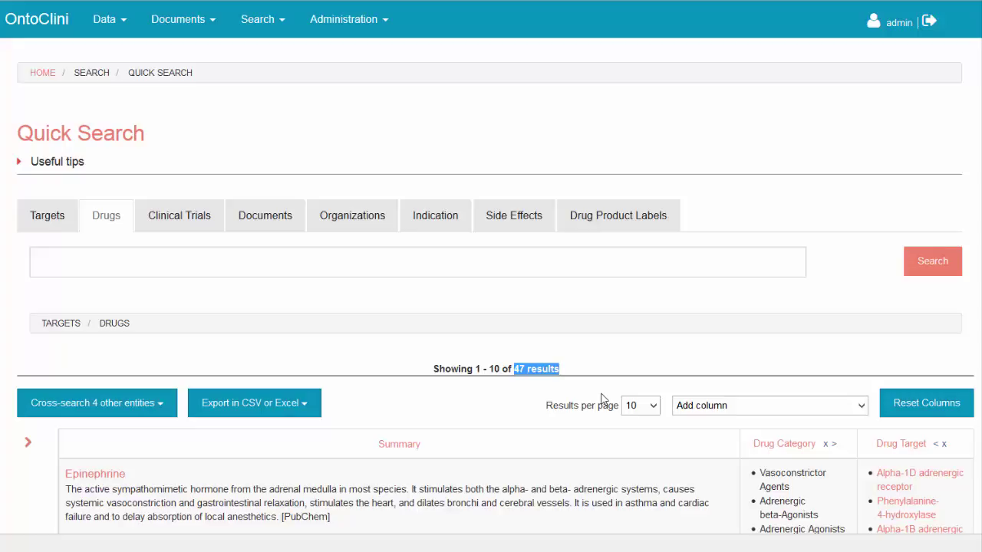
pyautogui.scroll(-1, 603, 396)
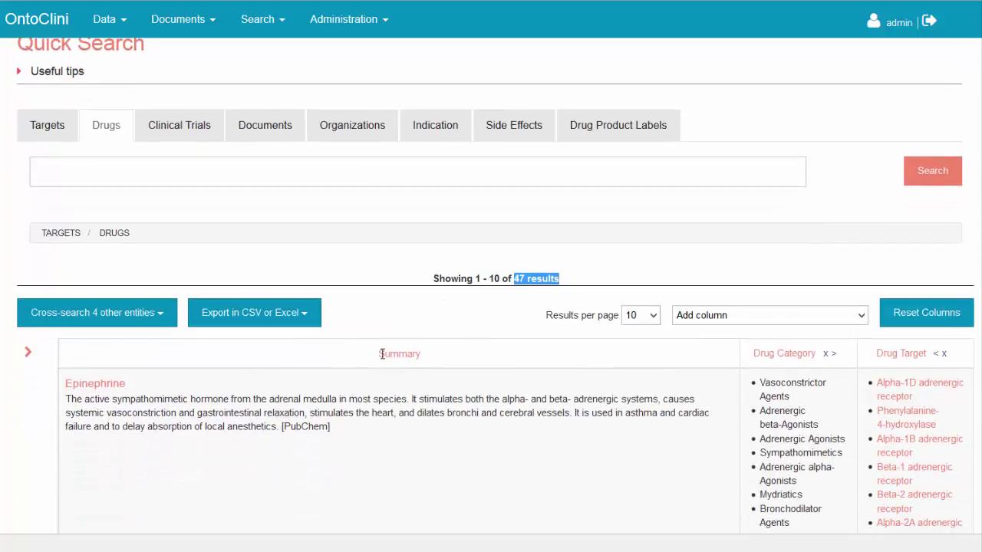
pyautogui.moveTo(378, 354); pyautogui.dragTo(423, 359)
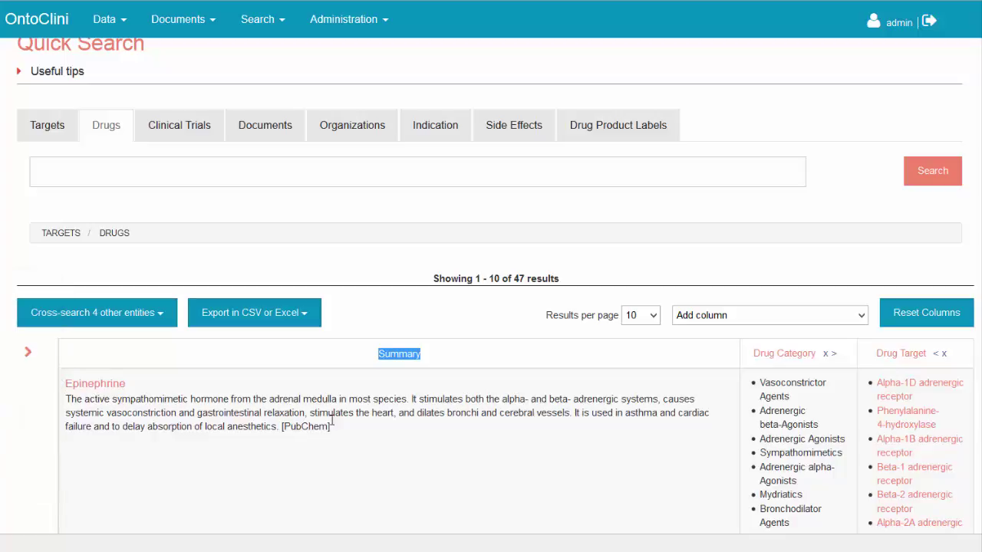
pyautogui.moveTo(341, 426); pyautogui.dragTo(68, 399)
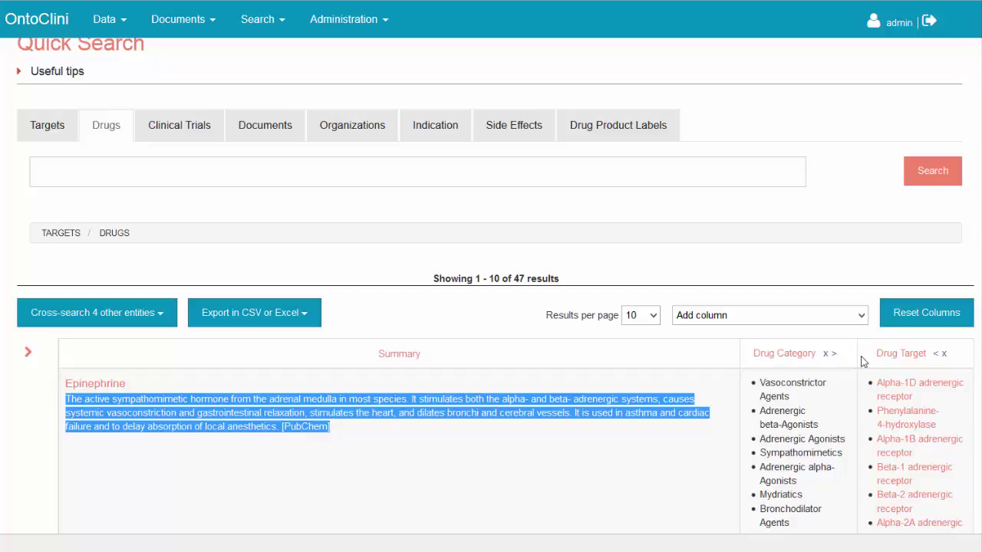
pyautogui.scroll(-2, 911, 357)
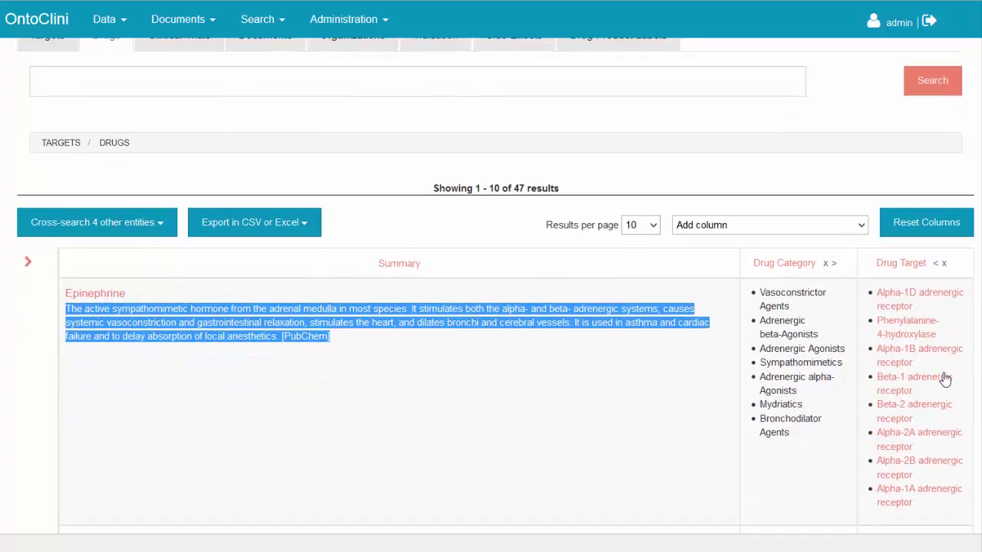
pyautogui.click(907, 420)
pyautogui.tripleClick(906, 420)
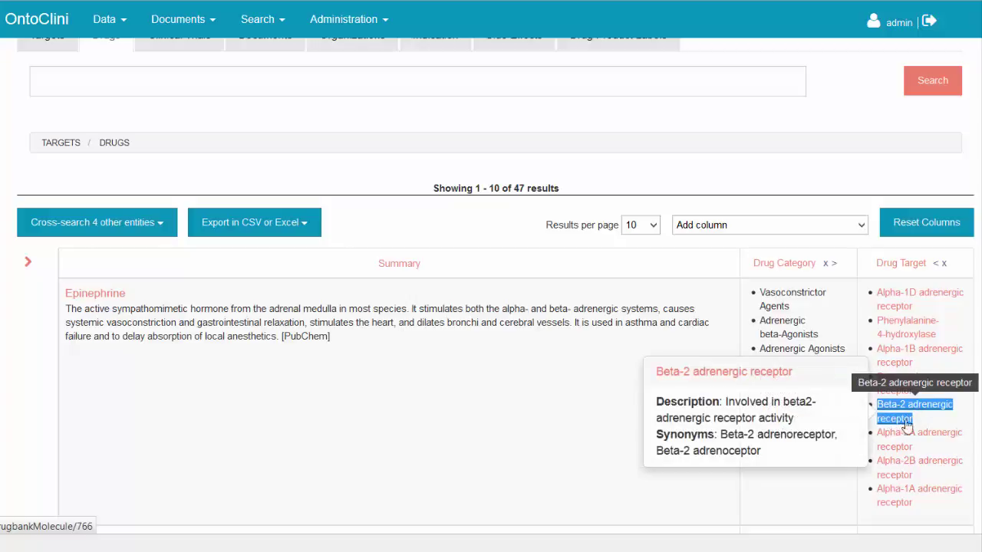
pyautogui.click(395, 400)
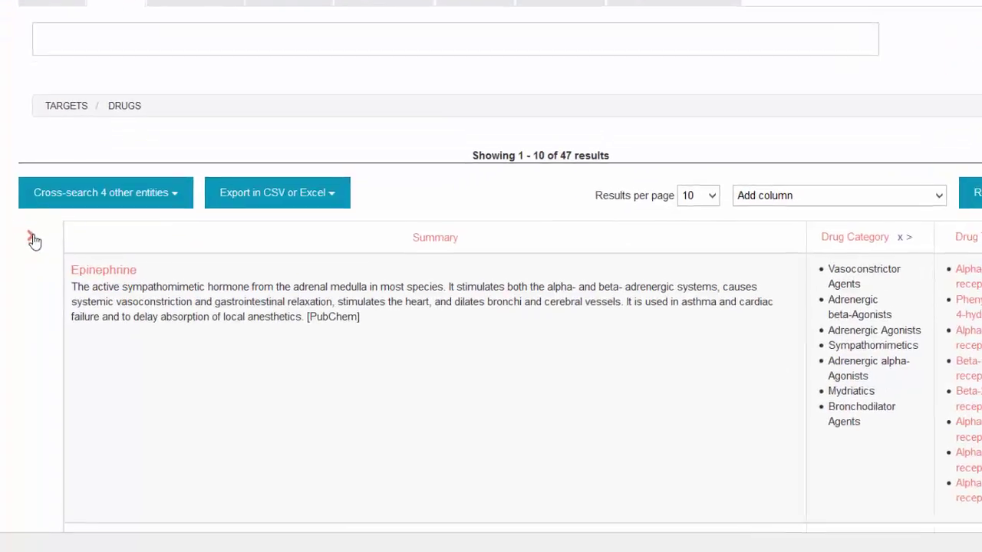
# Step: Filter the drug results to the Approved group, leaving 45 results
pyautogui.click(27, 262)
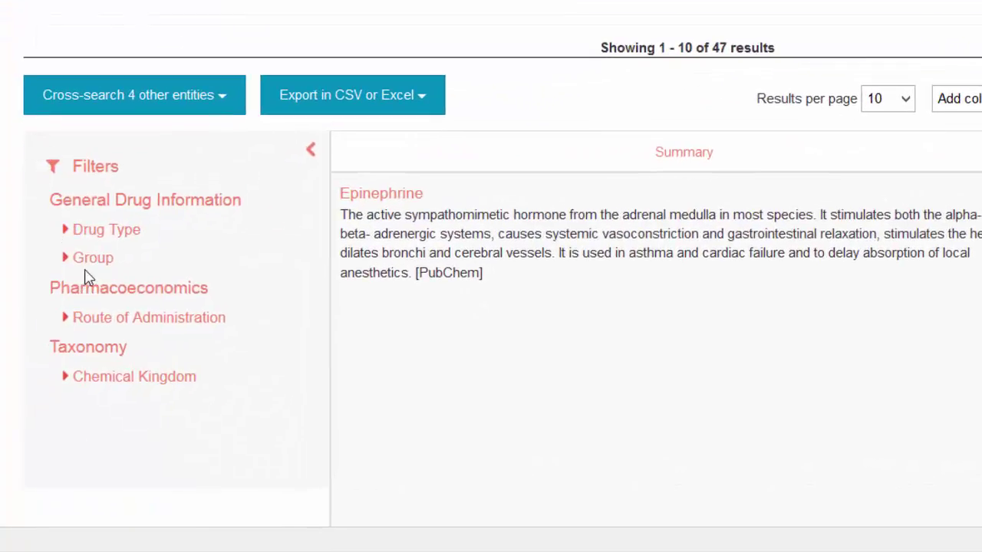
pyautogui.click(65, 231)
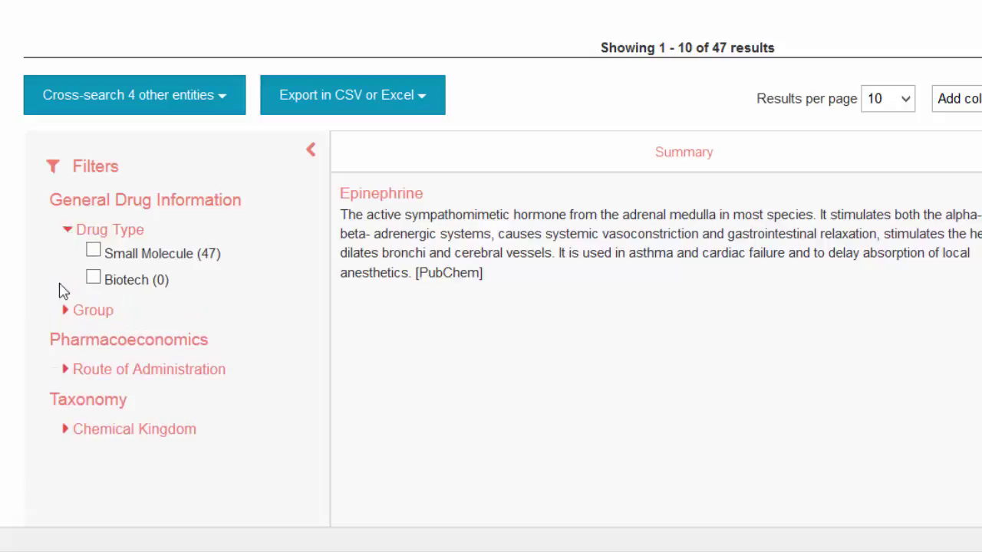
pyautogui.click(65, 313)
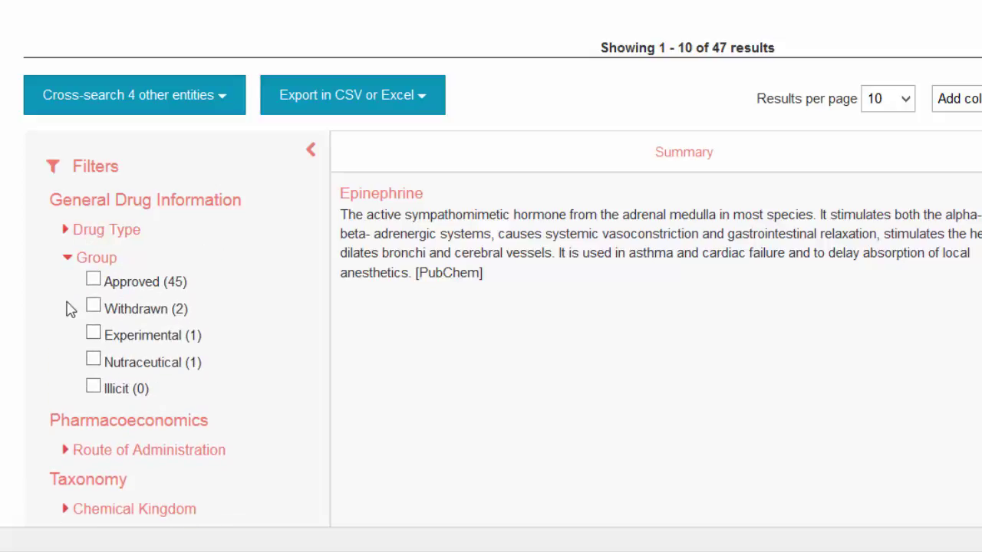
pyautogui.click(93, 281)
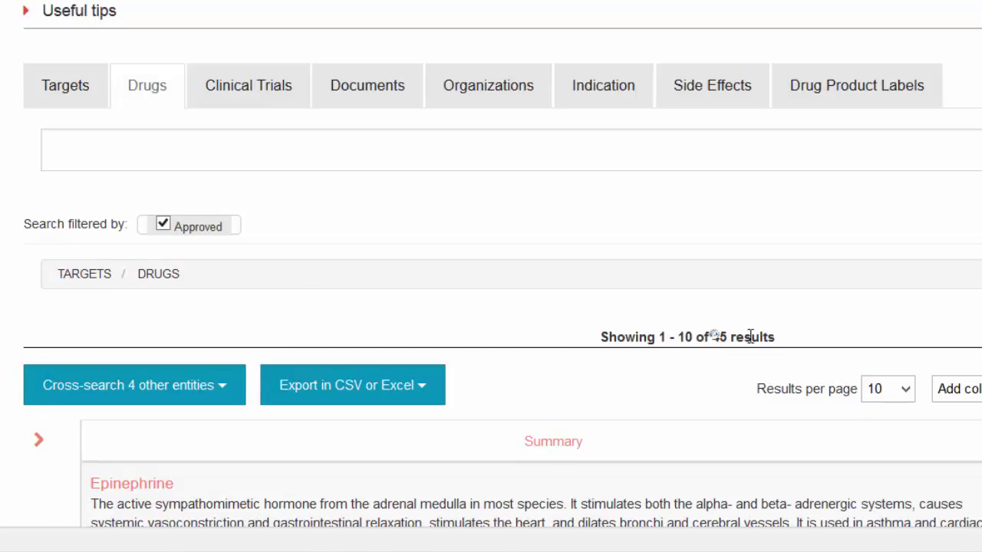
pyautogui.moveTo(711, 338); pyautogui.dragTo(776, 342)
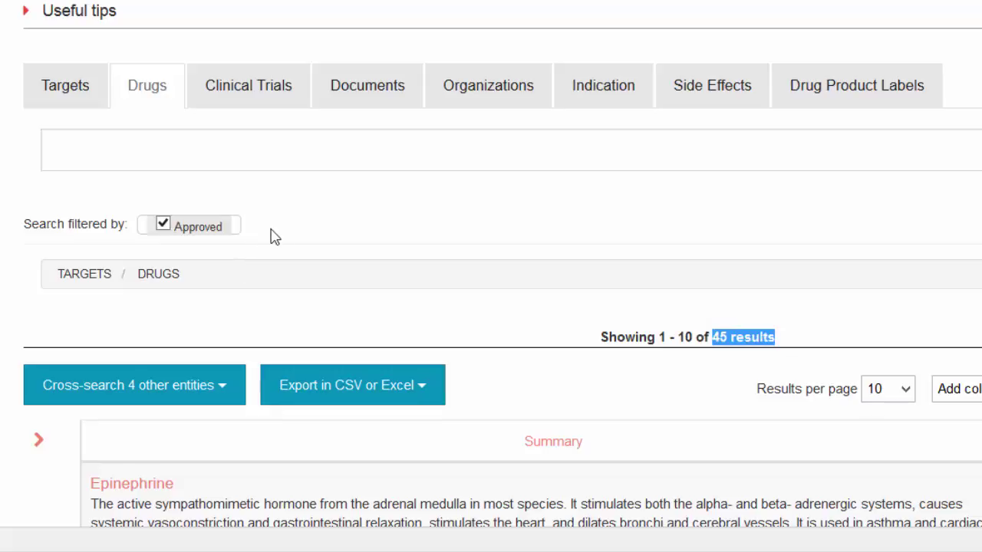
pyautogui.moveTo(274, 234); pyautogui.dragTo(223, 235)
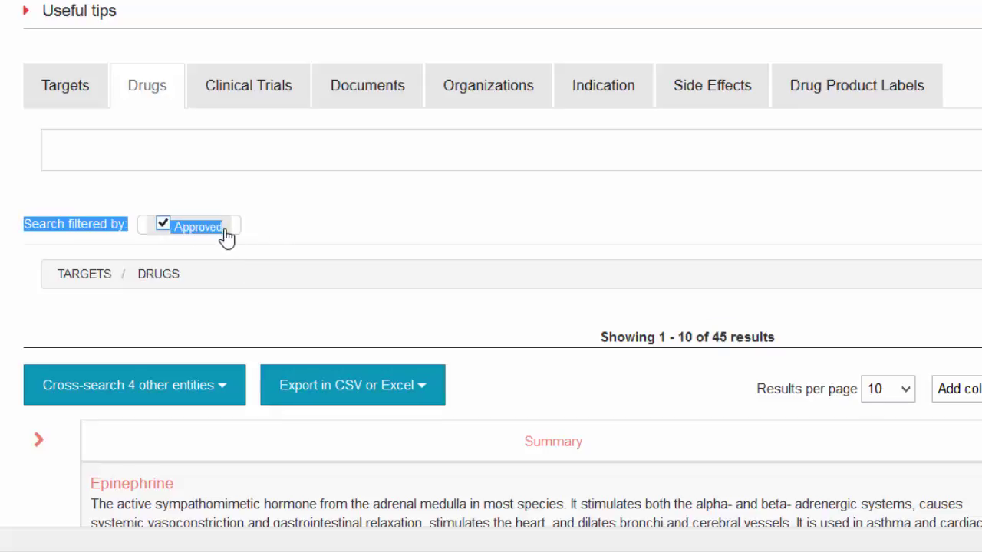
pyautogui.click(422, 243)
# Step: Add the Respiratory (Inhalation) Route of Administration filter
pyautogui.scroll(-2, 323, 263)
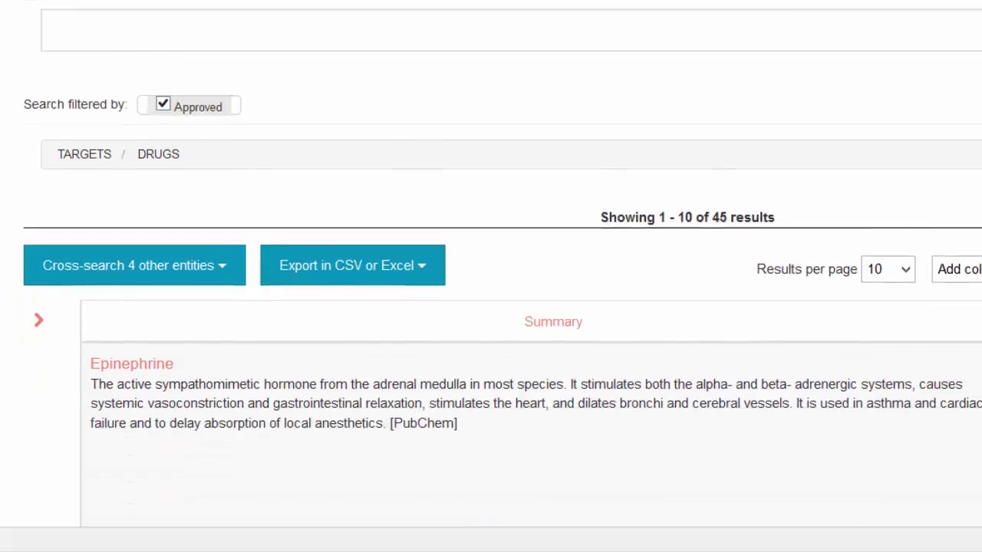
pyautogui.scroll(-5, 490, 276)
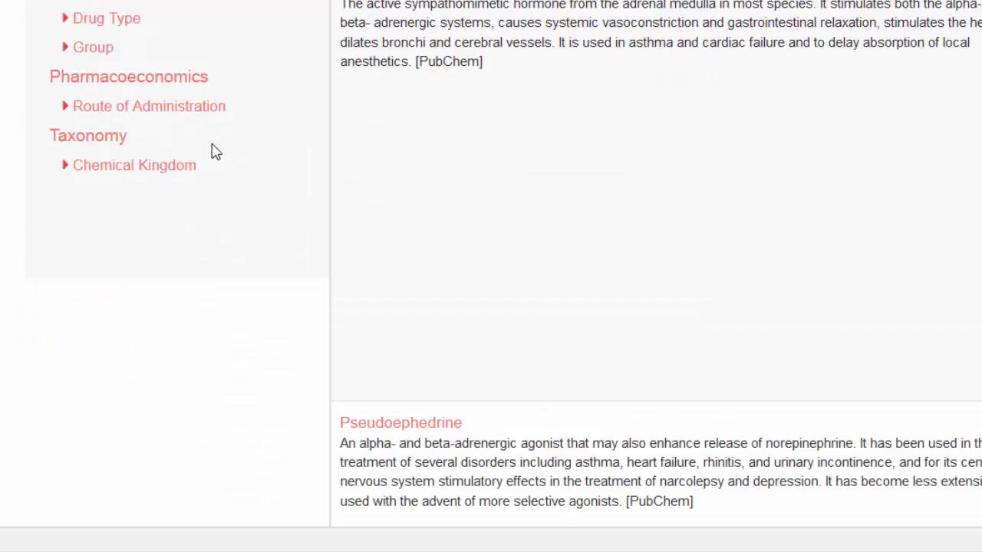
pyautogui.click(64, 106)
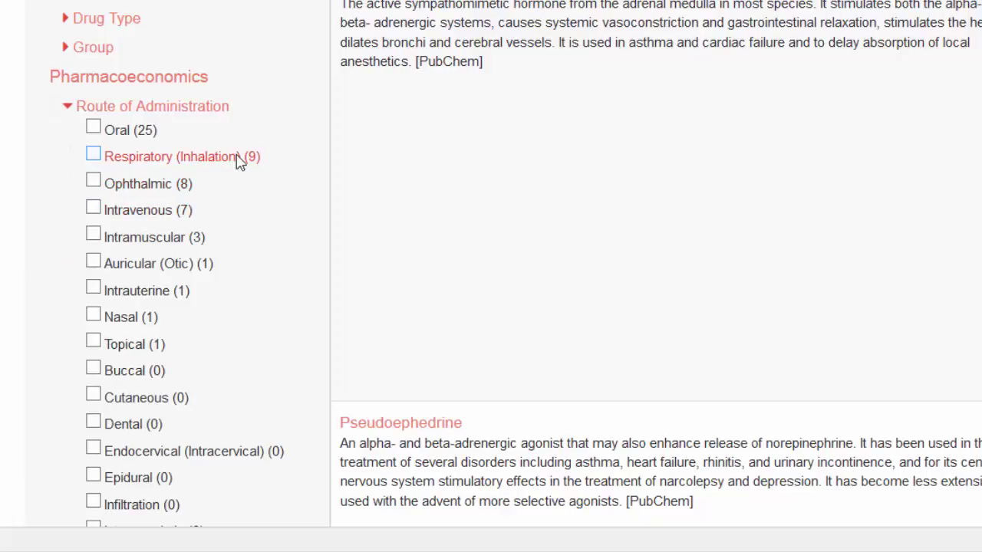
pyautogui.click(91, 158)
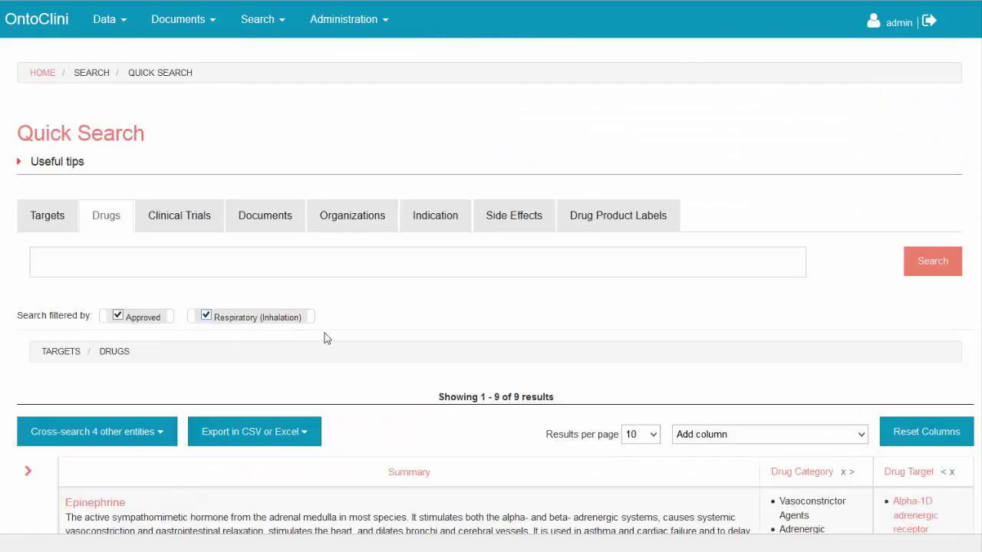
# Step: Choose Mechanism of Action from the Pharmacology column list for the 9 results
pyautogui.moveTo(514, 394); pyautogui.dragTo(552, 394)
pyautogui.scroll(-2, 524, 327)
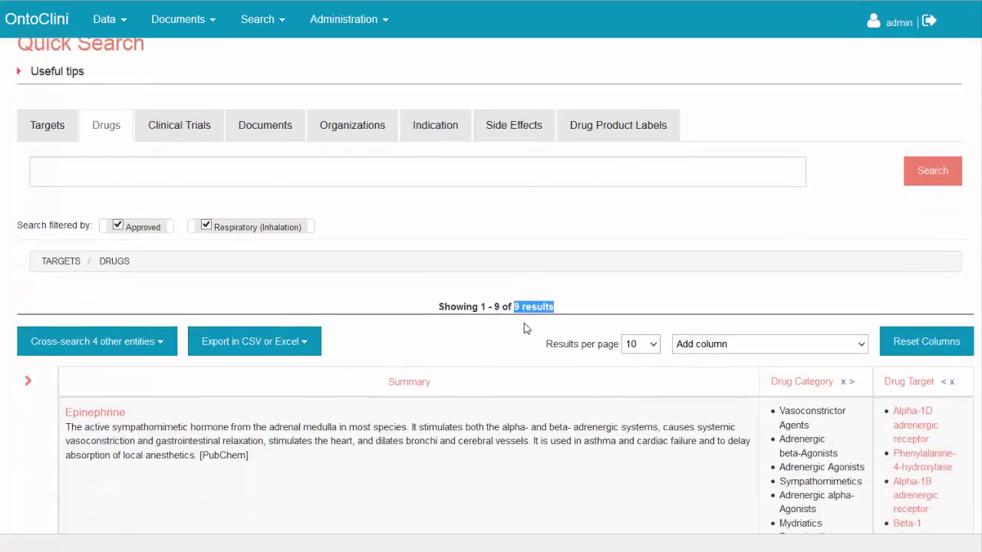
pyautogui.click(790, 345)
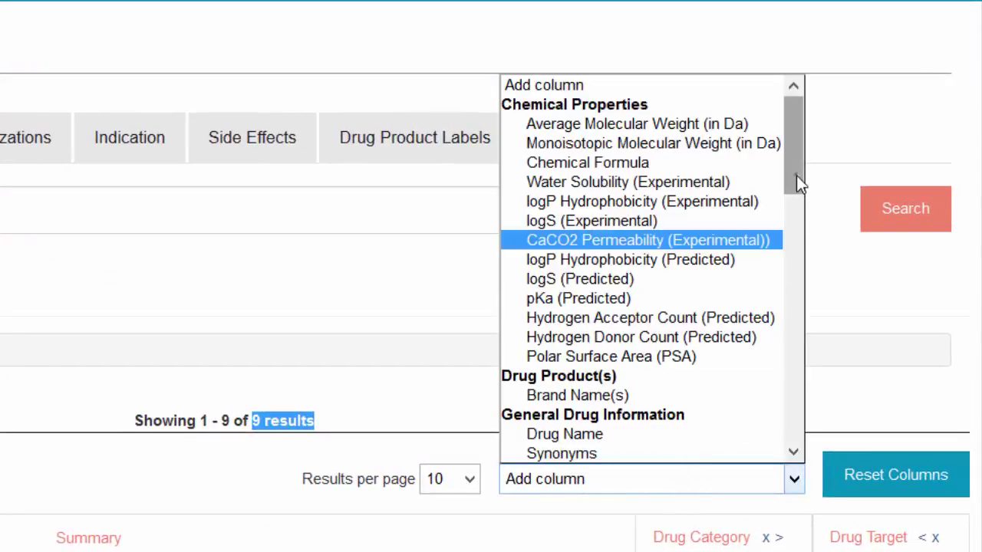
pyautogui.moveTo(796, 176); pyautogui.dragTo(794, 355)
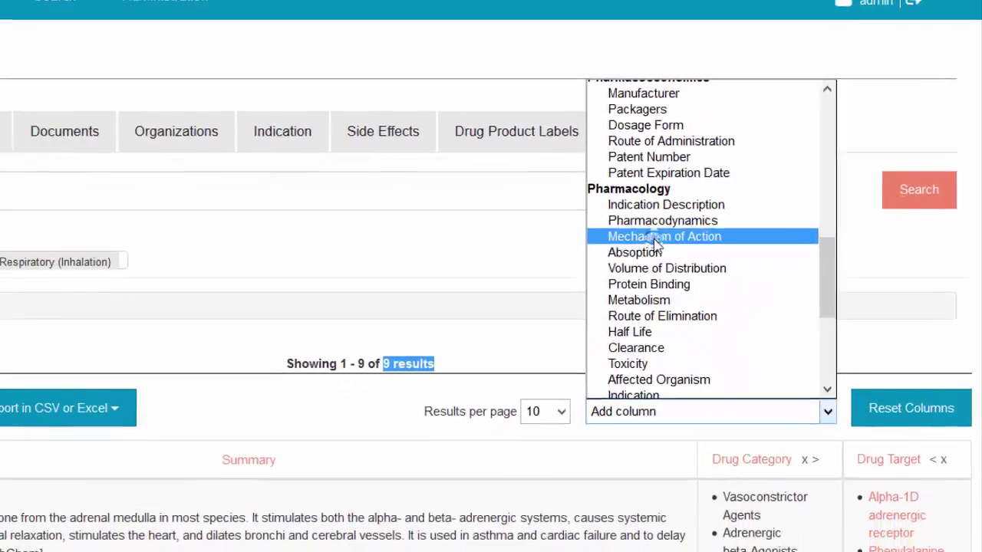
pyautogui.click(583, 269)
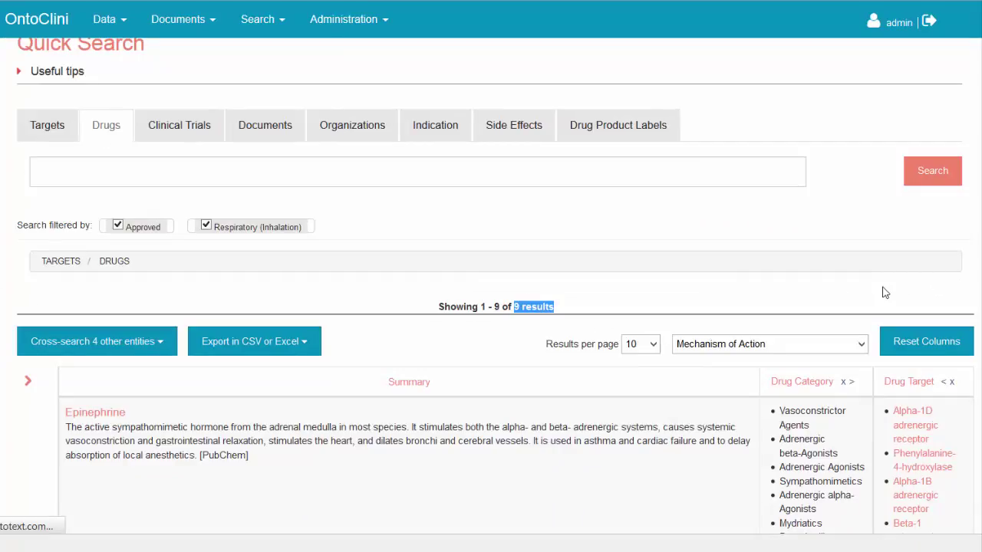
# Step: Highlight the beta receptor mentions in Epinephrine's, Salmeterol's and Salbutamol's mechanism texts
pyautogui.scroll(-2, 924, 286)
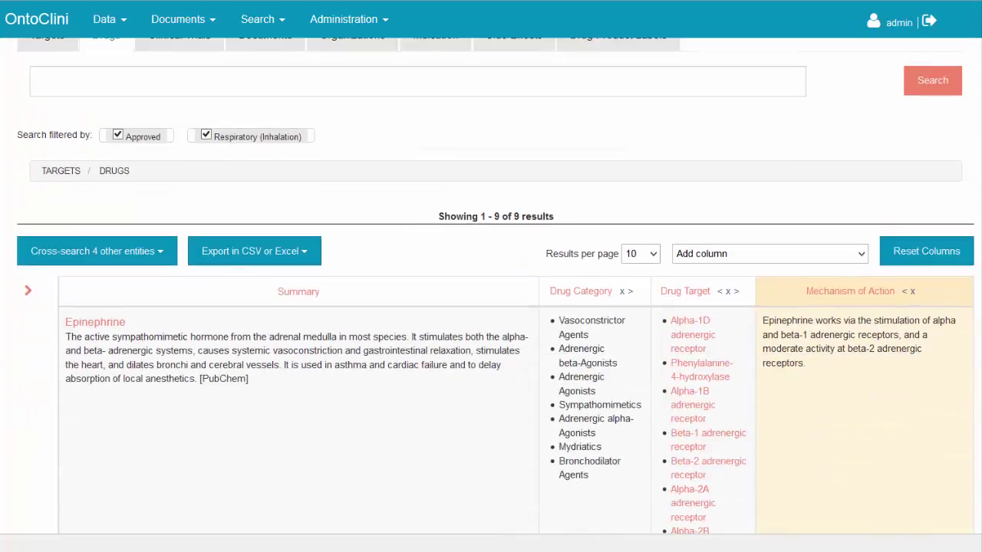
pyautogui.moveTo(781, 335); pyautogui.dragTo(896, 334)
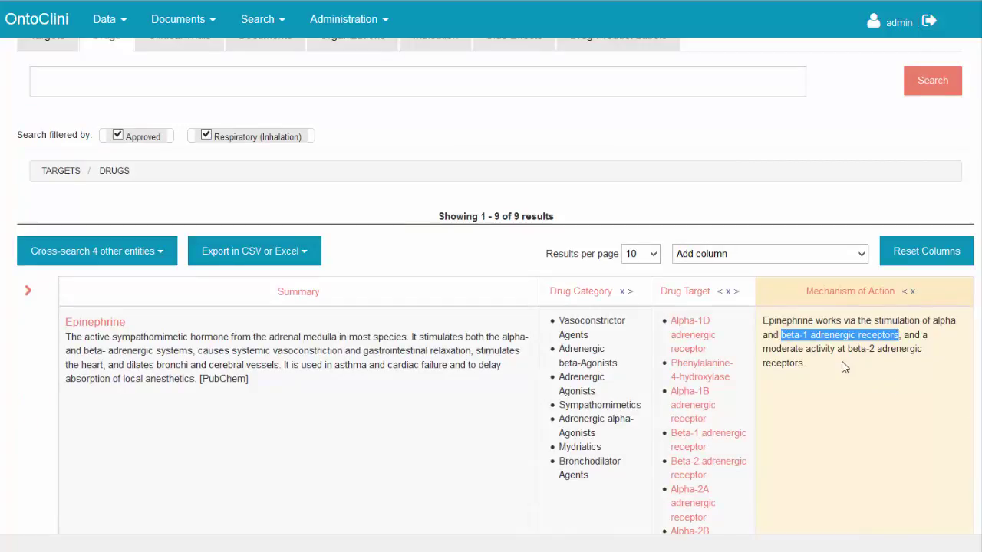
pyautogui.scroll(-5, 829, 199)
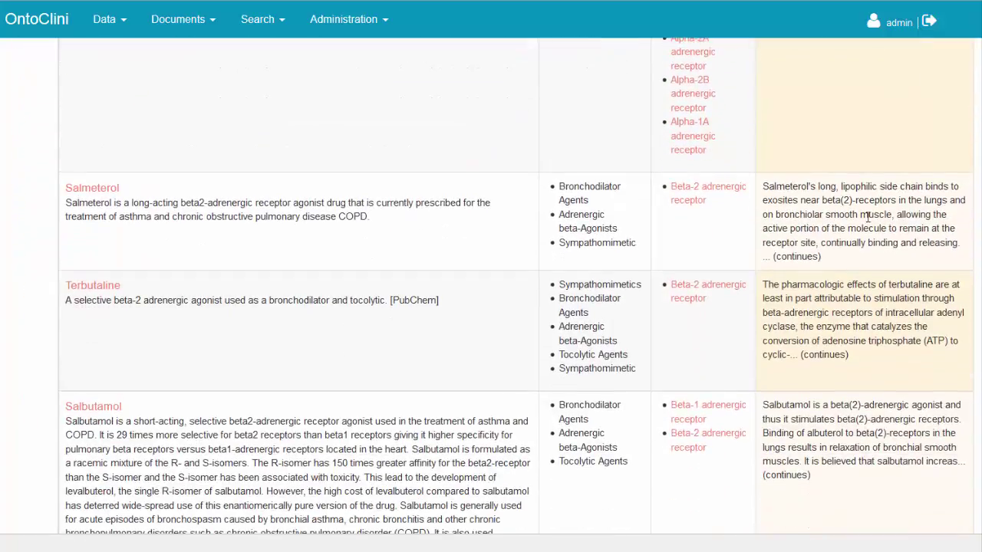
pyautogui.moveTo(820, 200); pyautogui.dragTo(896, 200)
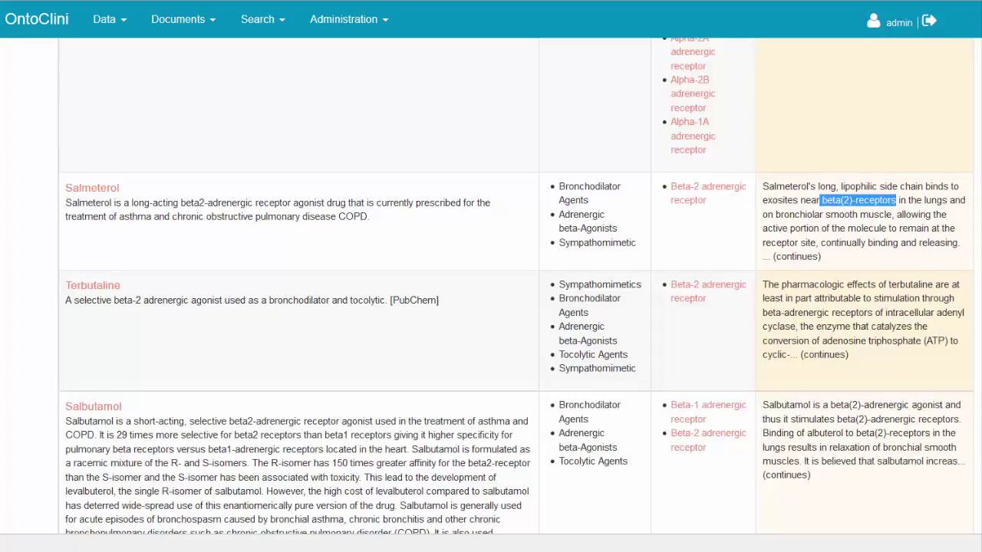
pyautogui.scroll(-1, 516, 288)
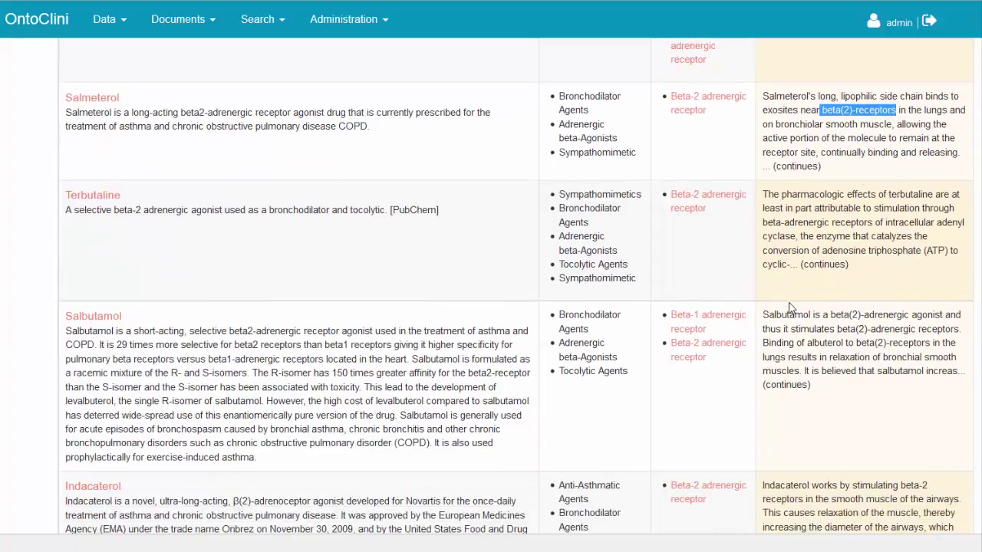
pyautogui.scroll(-1, 842, 272)
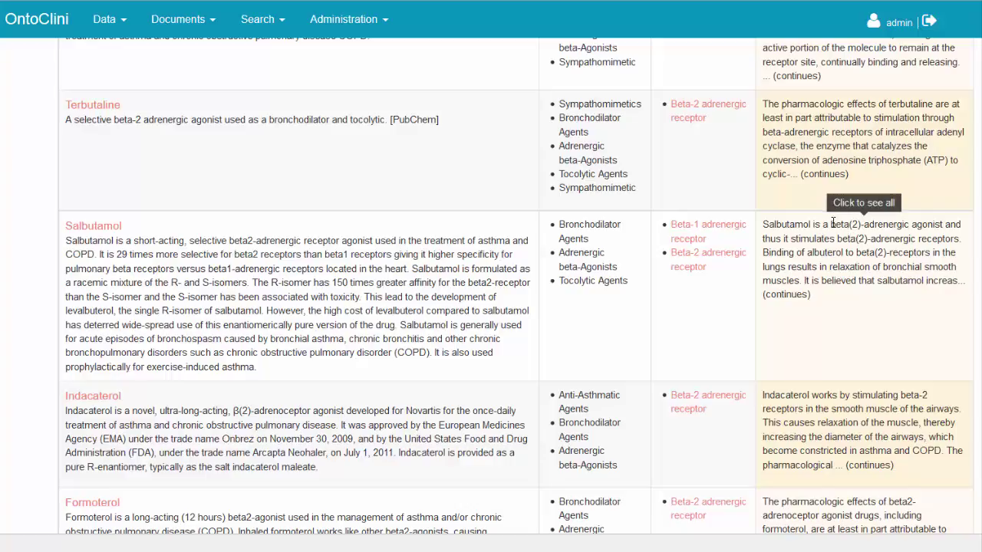
pyautogui.moveTo(830, 224); pyautogui.dragTo(911, 223)
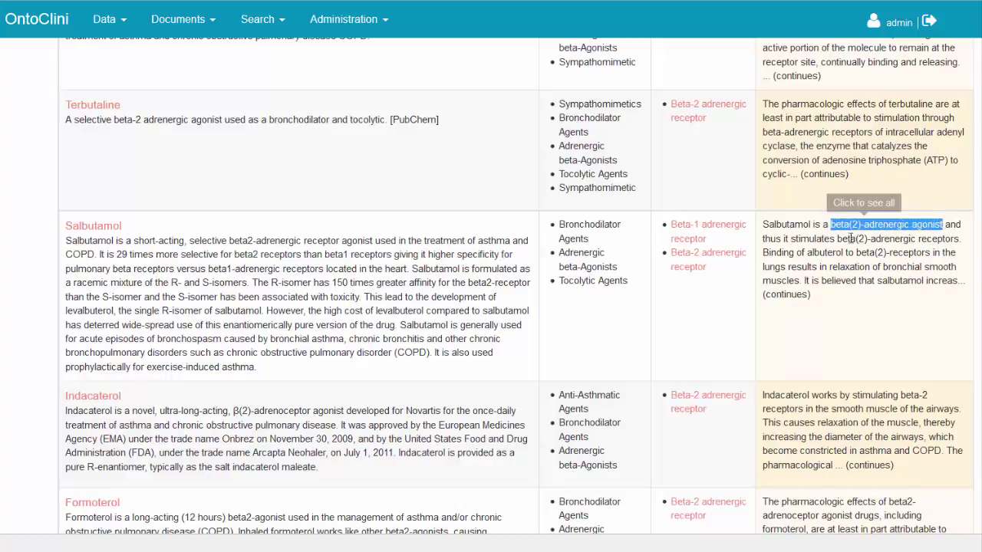
pyautogui.moveTo(836, 238); pyautogui.dragTo(959, 238)
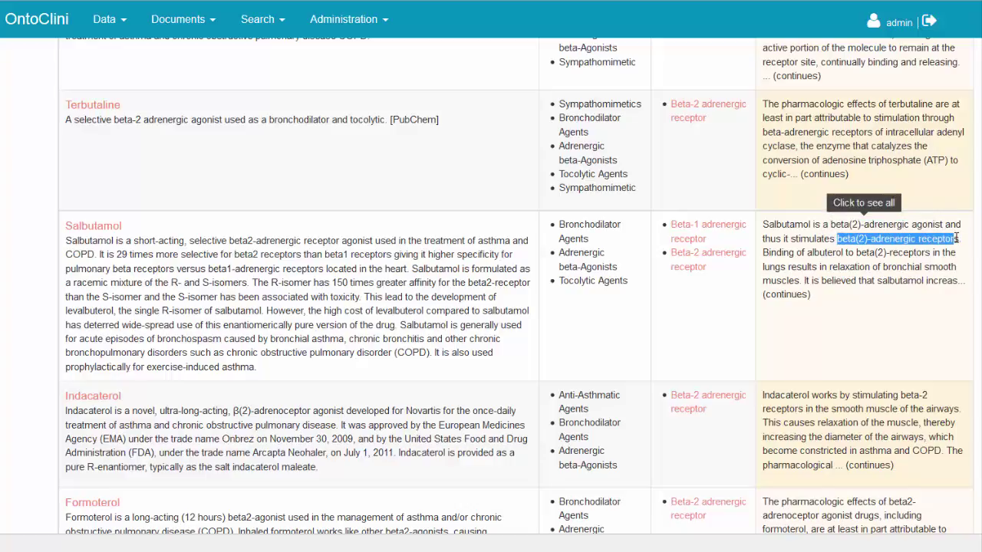
pyautogui.scroll(-3, 967, 280)
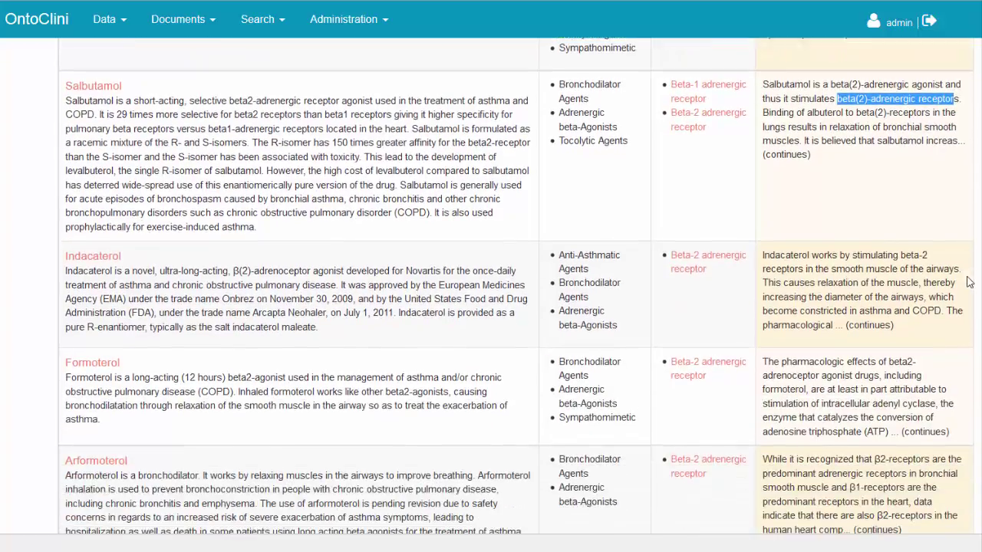
pyautogui.scroll(-1, 968, 282)
pyautogui.moveTo(902, 215); pyautogui.dragTo(804, 224)
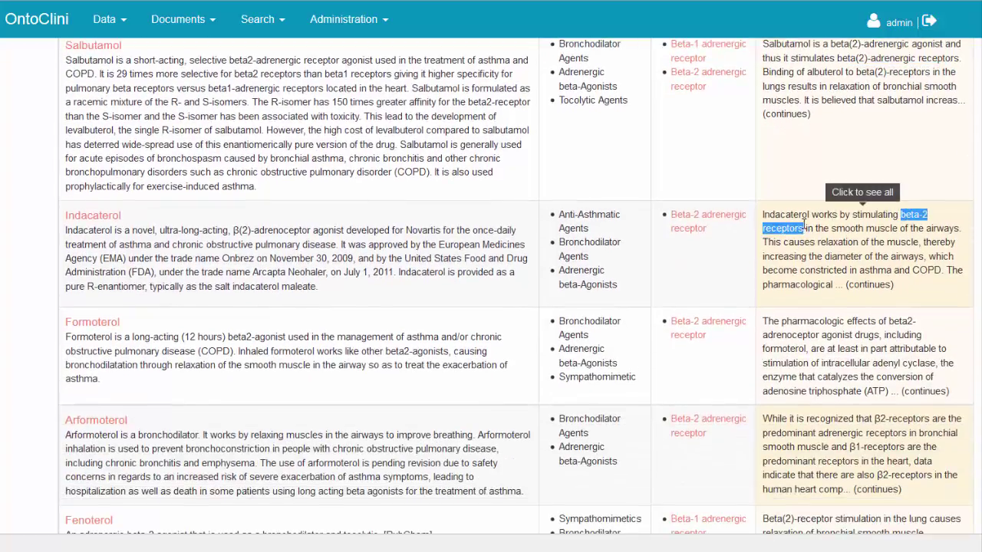
pyautogui.scroll(15, 839, 276)
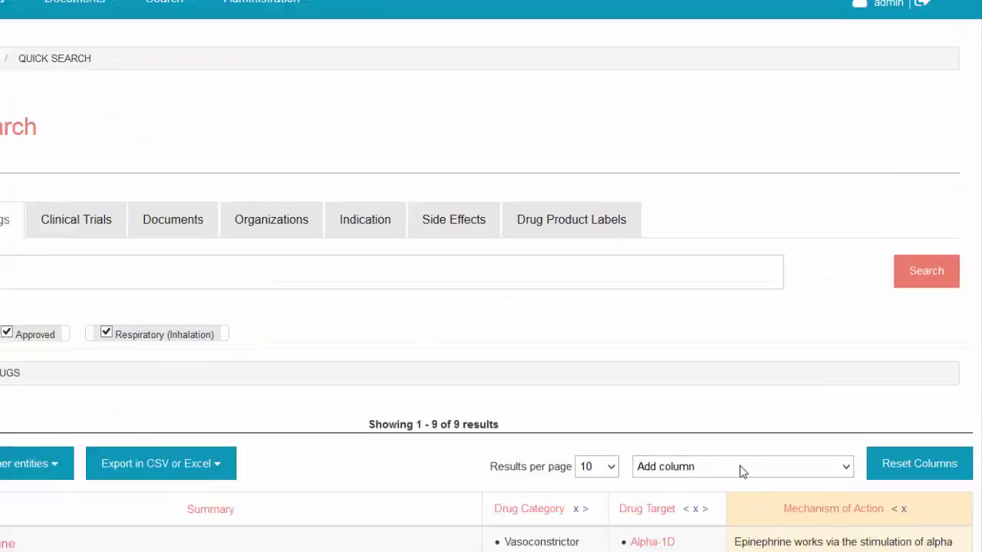
pyautogui.click(742, 471)
pyautogui.scroll(-5, 782, 351)
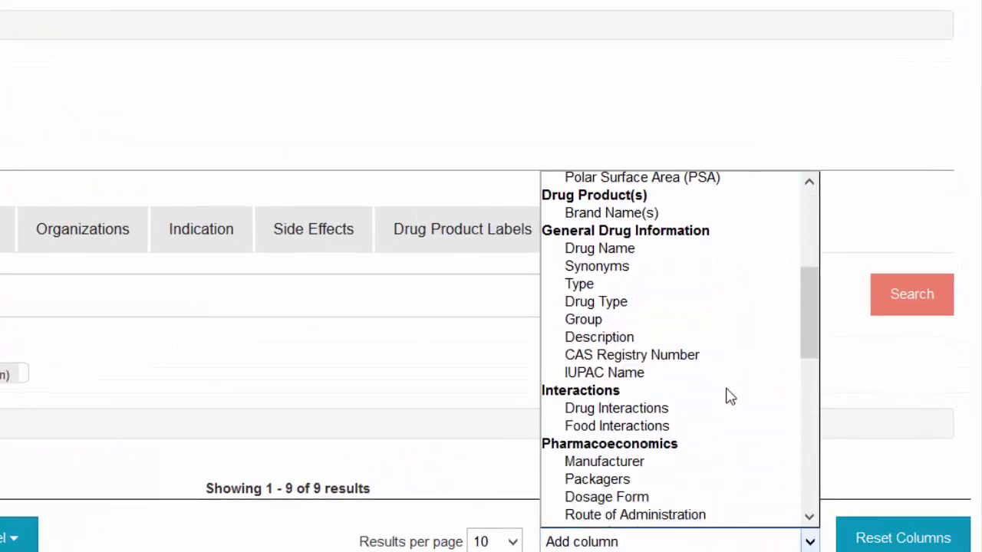
pyautogui.scroll(-2, 729, 397)
pyautogui.scroll(-2, 726, 394)
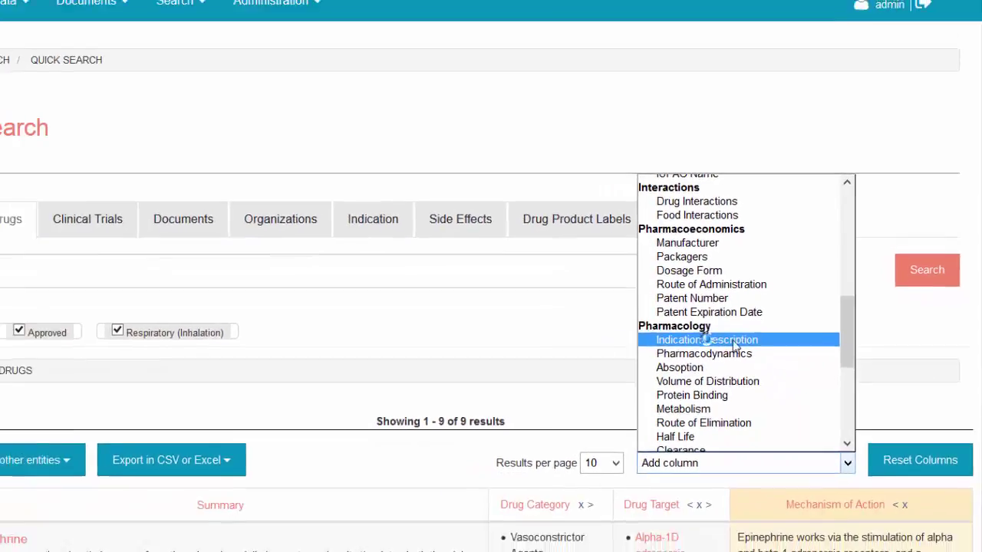
pyautogui.click(654, 370)
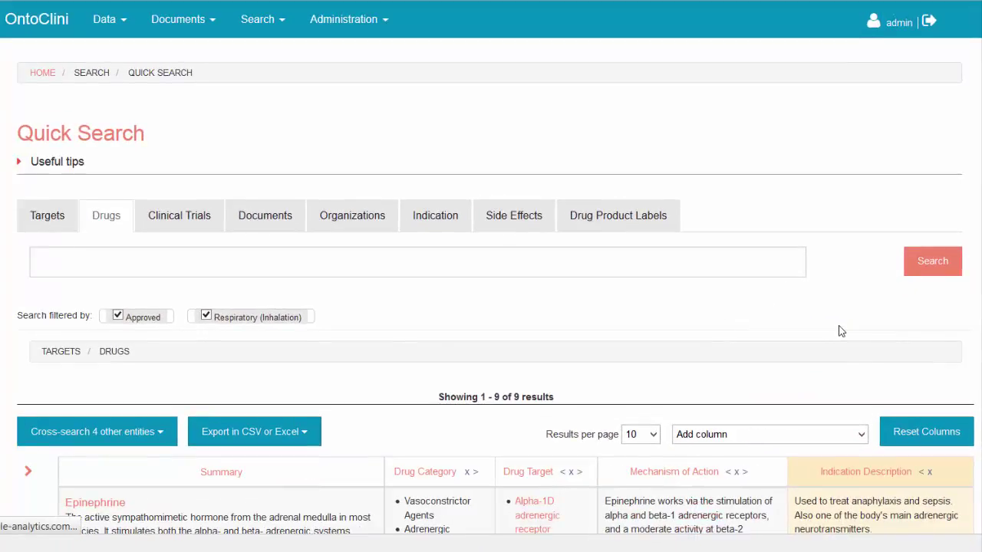
pyautogui.scroll(-1, 839, 330)
pyautogui.scroll(-1, 839, 331)
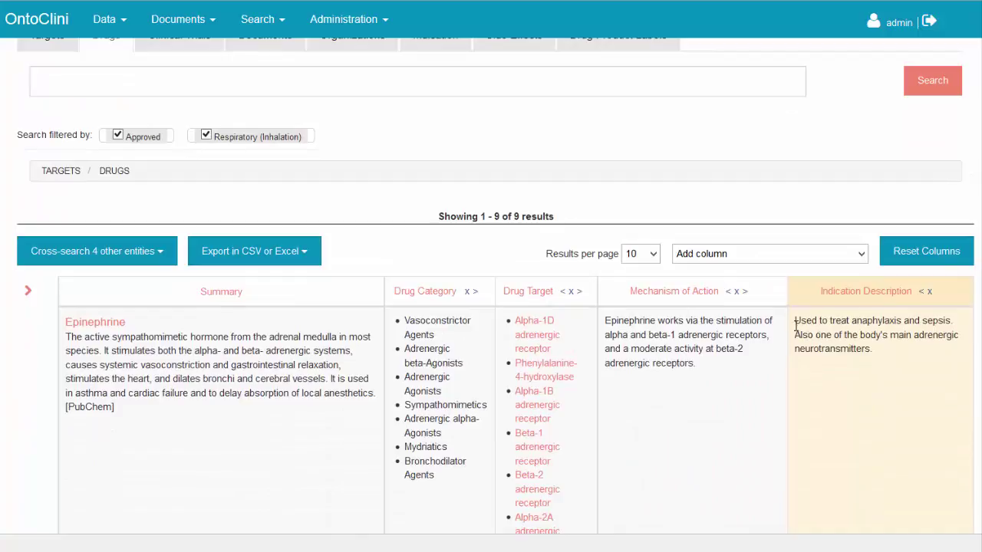
pyautogui.moveTo(794, 324); pyautogui.dragTo(873, 347)
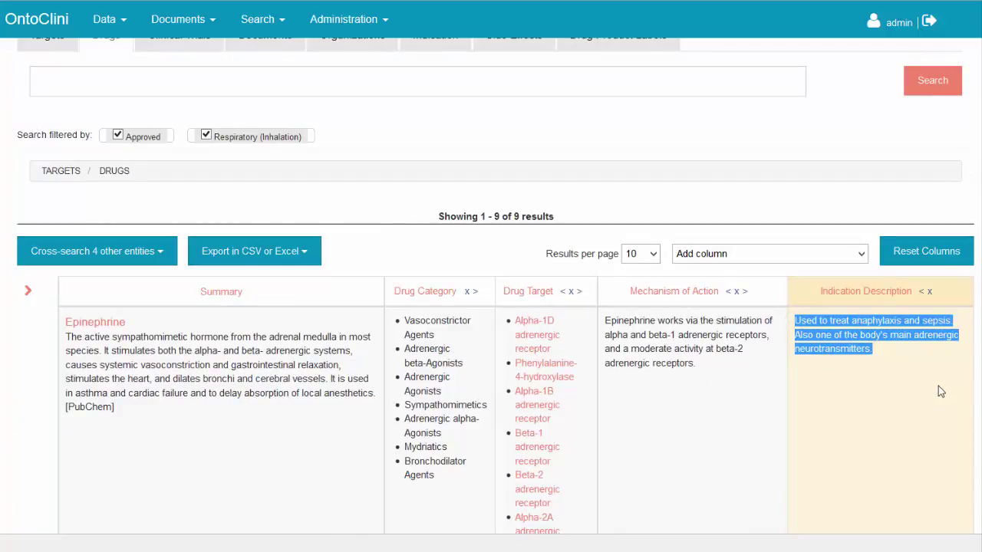
pyautogui.scroll(-4, 938, 386)
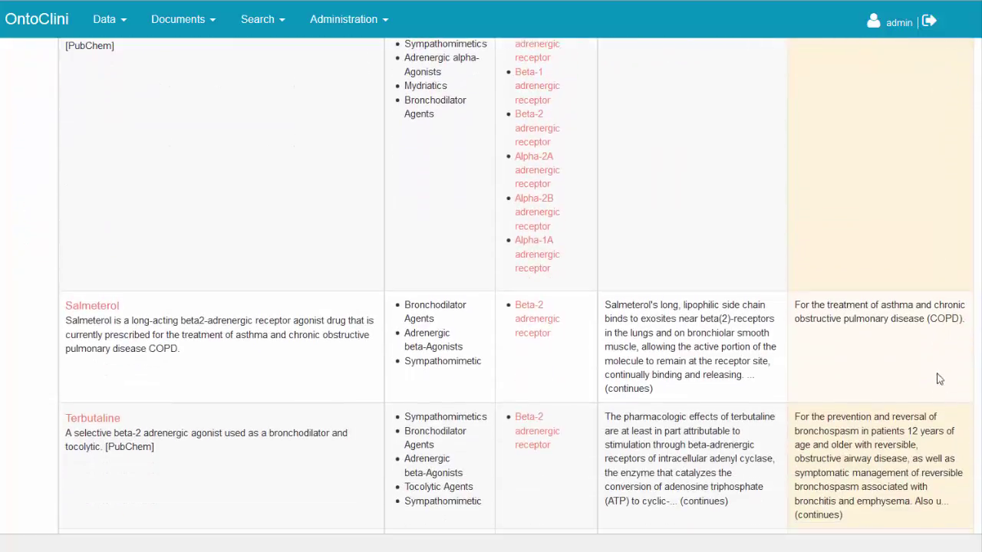
pyautogui.doubleClick(948, 318)
pyautogui.scroll(-1, 931, 373)
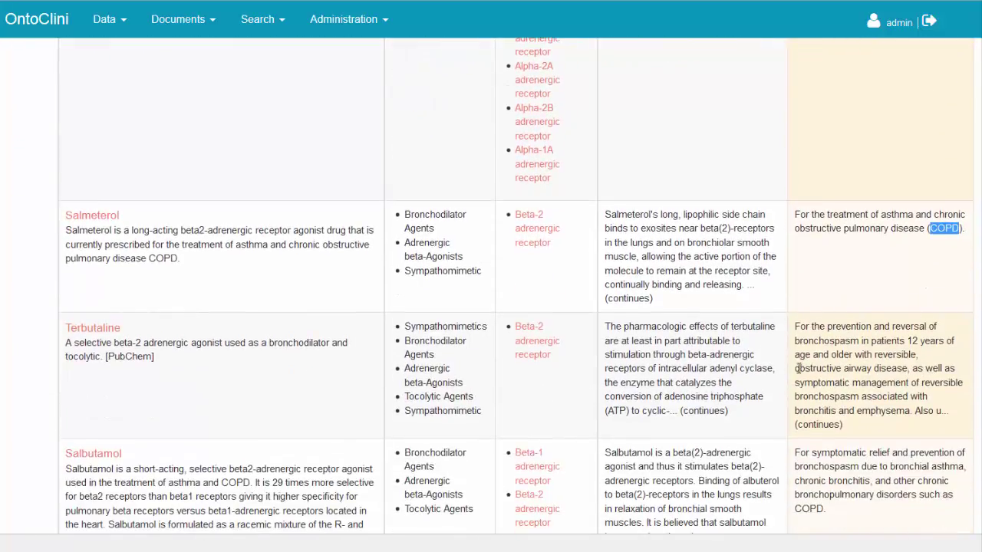
pyautogui.moveTo(795, 368); pyautogui.dragTo(909, 368)
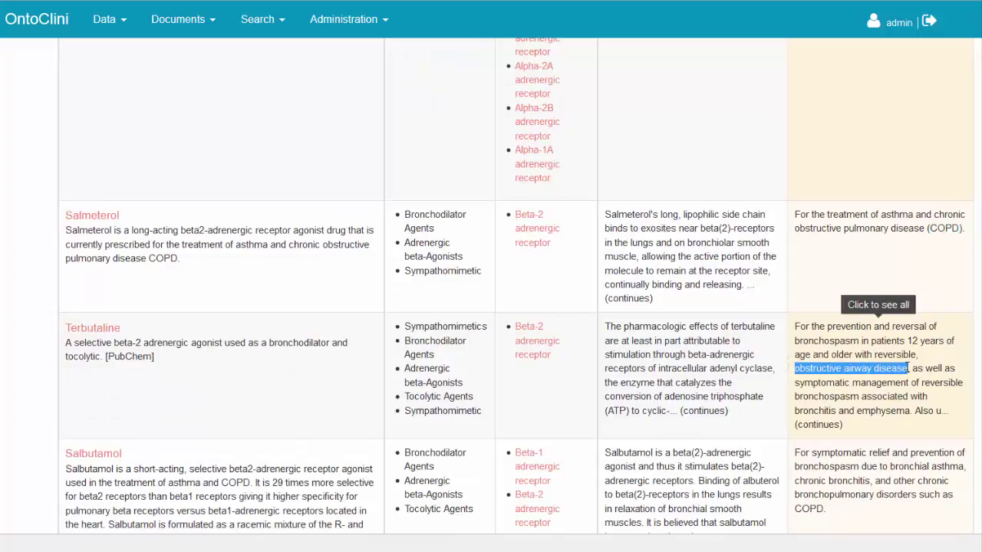
pyautogui.scroll(-1, 828, 418)
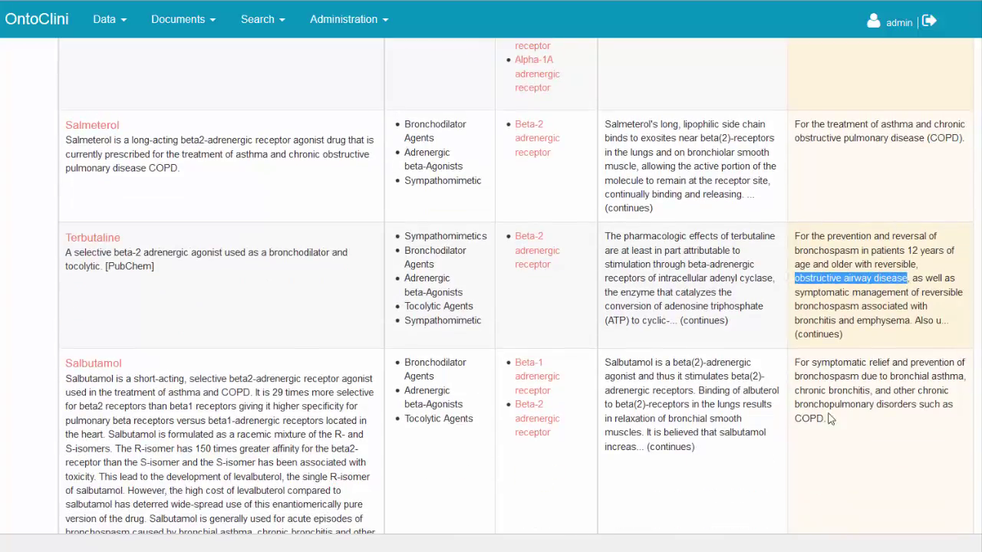
pyautogui.doubleClick(807, 418)
pyautogui.scroll(-2, 940, 375)
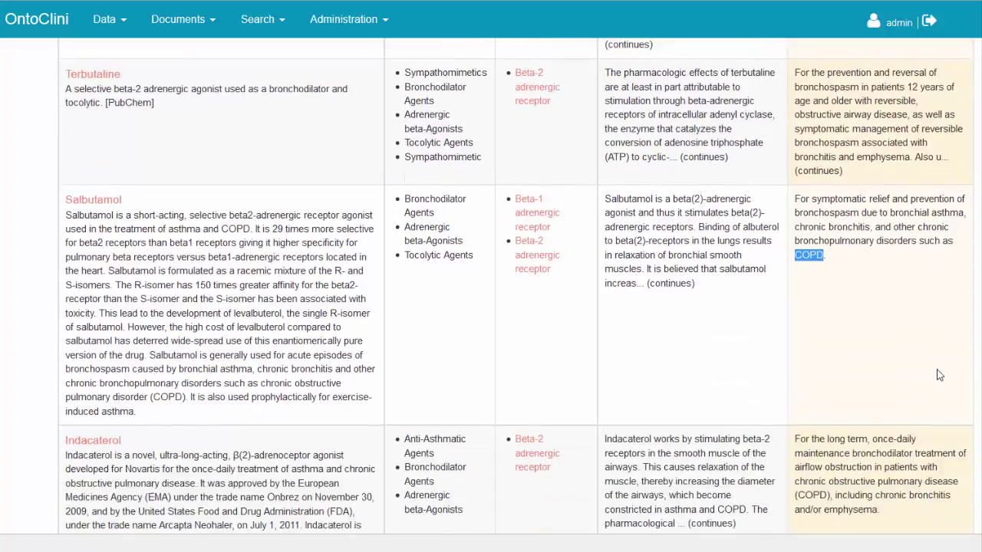
pyautogui.scroll(-1, 939, 375)
pyautogui.doubleClick(810, 387)
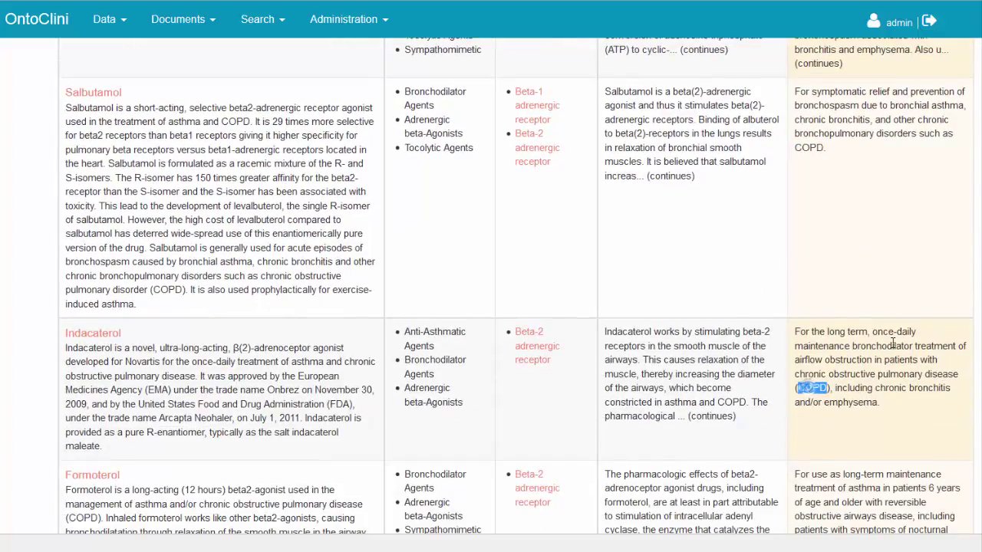
pyautogui.scroll(-2, 892, 344)
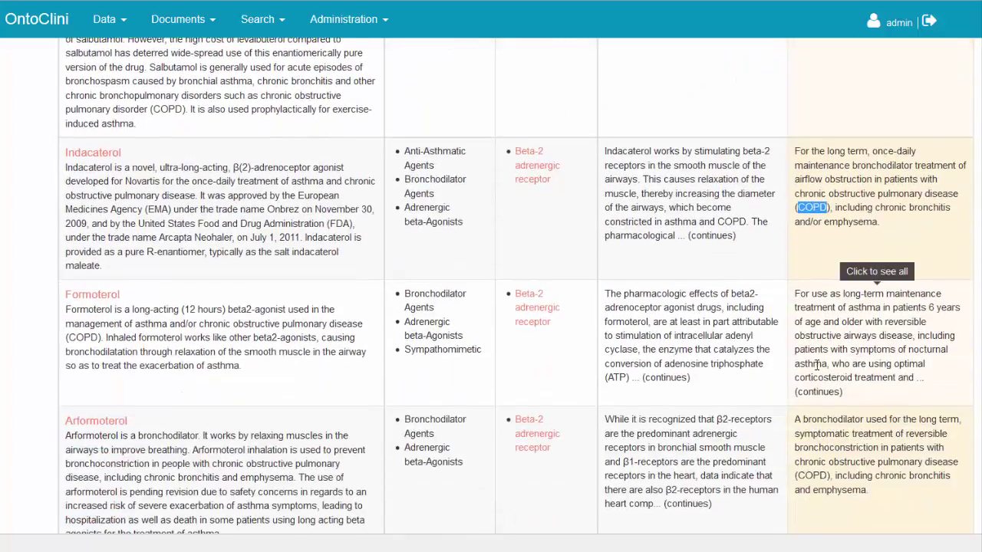
pyautogui.moveTo(794, 335); pyautogui.dragTo(913, 336)
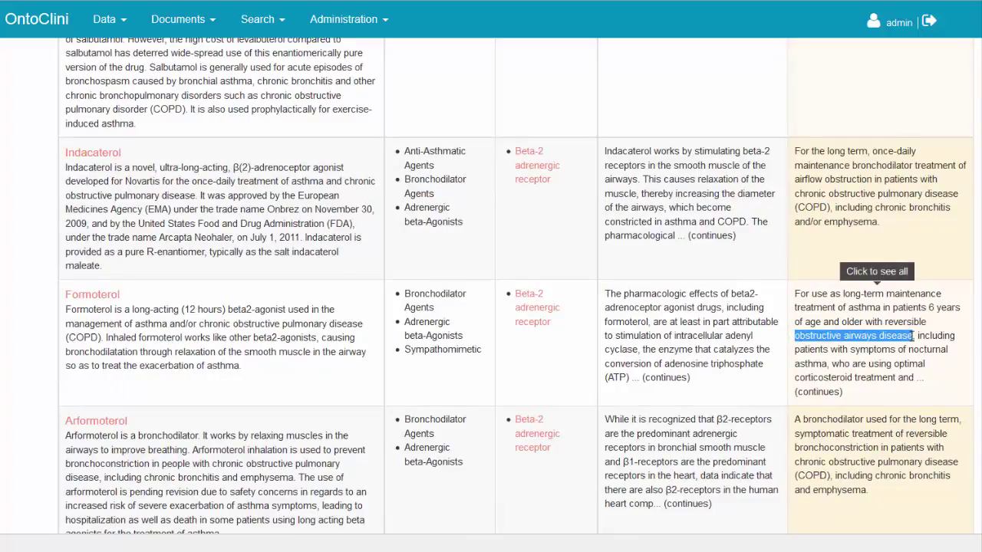
pyautogui.doubleClick(815, 475)
pyautogui.scroll(-3, 917, 432)
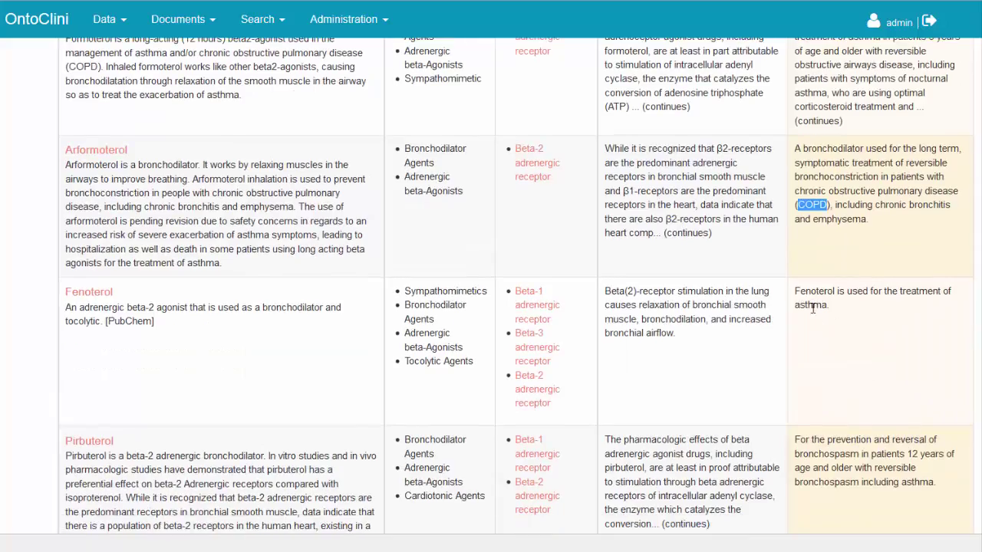
pyautogui.doubleClick(813, 305)
pyautogui.scroll(-1, 840, 372)
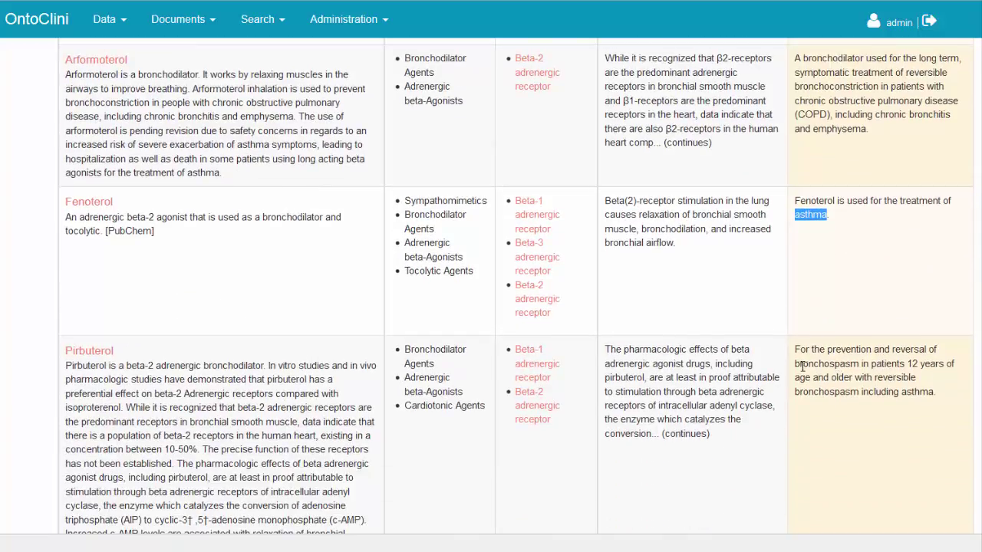
pyautogui.doubleClick(802, 364)
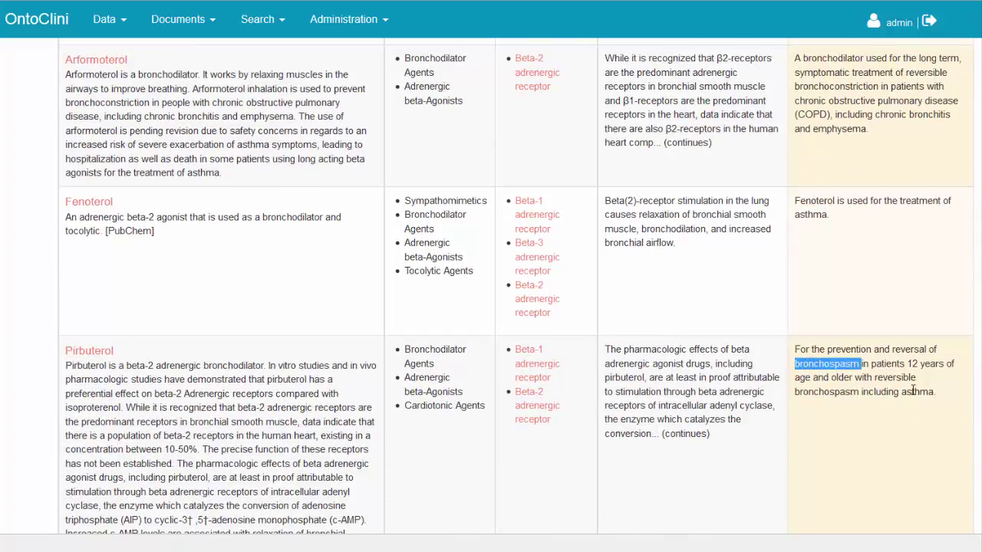
pyautogui.doubleClick(913, 391)
pyautogui.scroll(-3, 956, 398)
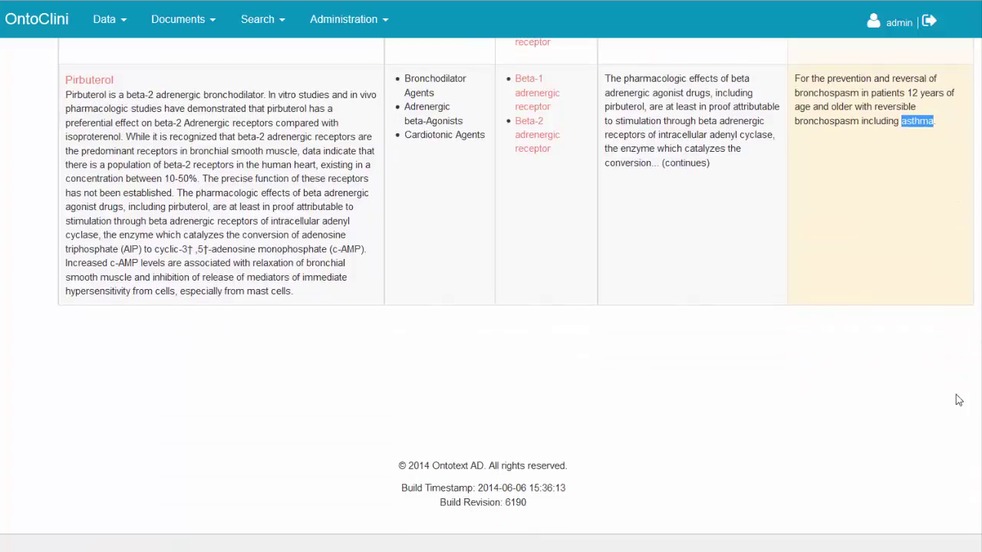
pyautogui.scroll(6, 955, 399)
pyautogui.scroll(10, 956, 399)
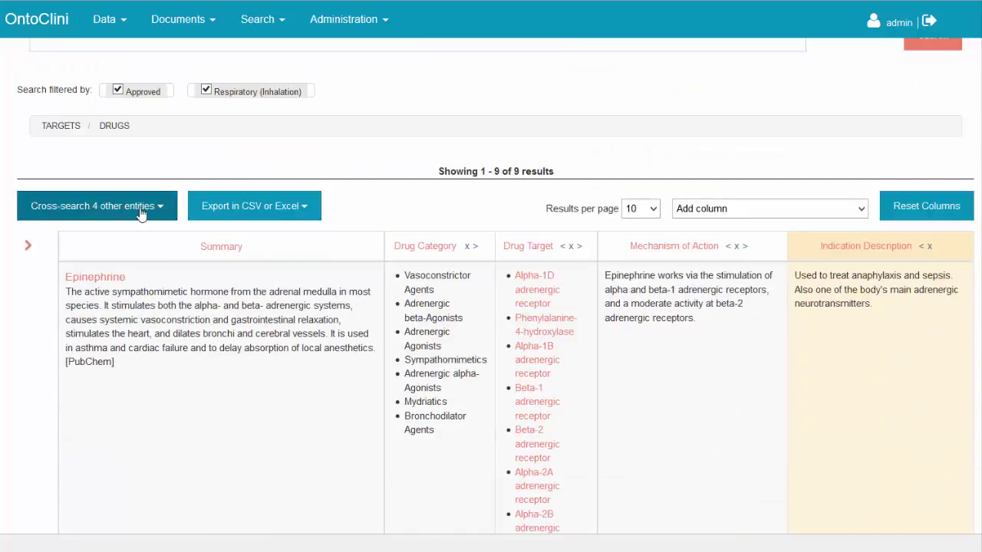
# Step: Select the current page's drugs for cross-search, unchecking Epinephrine
pyautogui.click(108, 214)
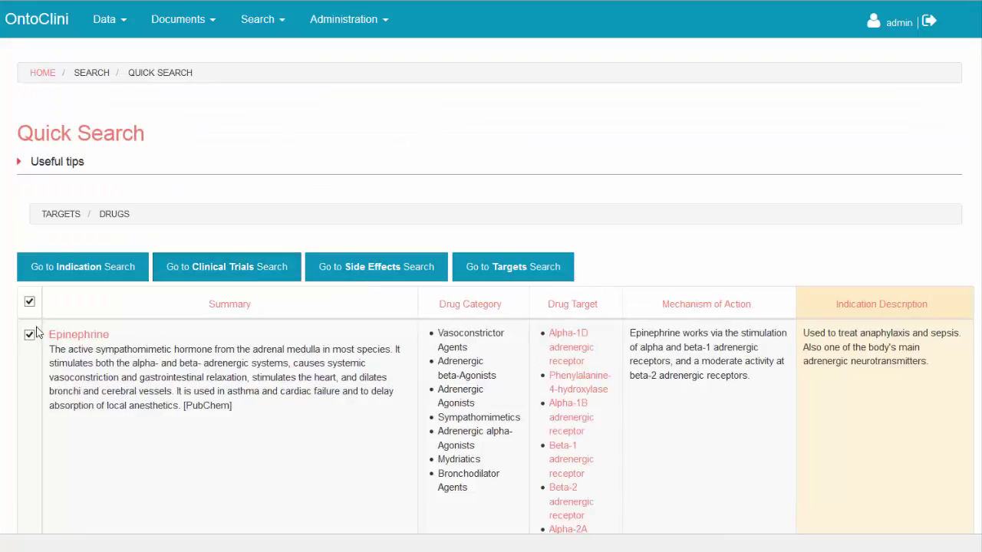
pyautogui.moveTo(921, 360); pyautogui.dragTo(805, 334)
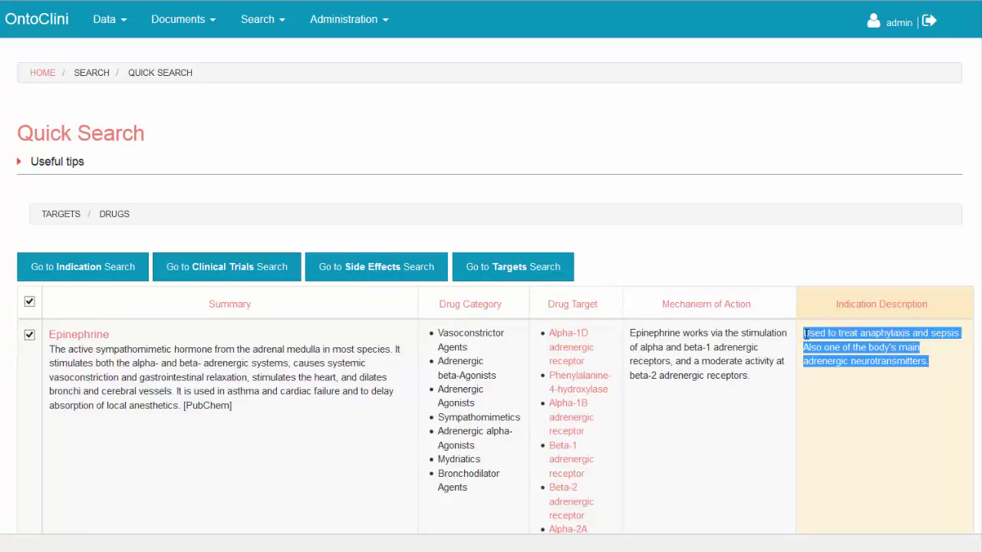
pyautogui.click(29, 335)
pyautogui.scroll(-2, 491, 306)
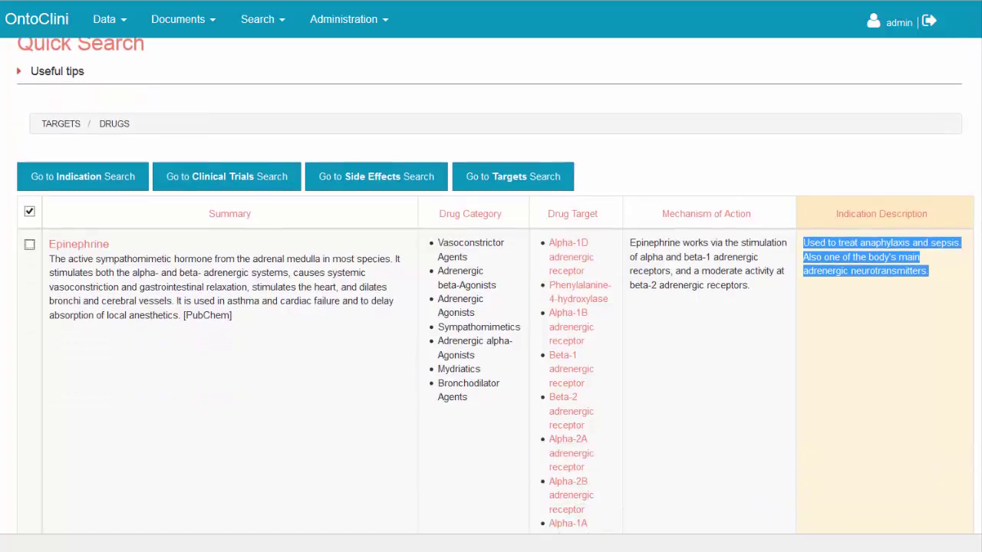
pyautogui.scroll(-3, 491, 307)
pyautogui.scroll(1, 491, 307)
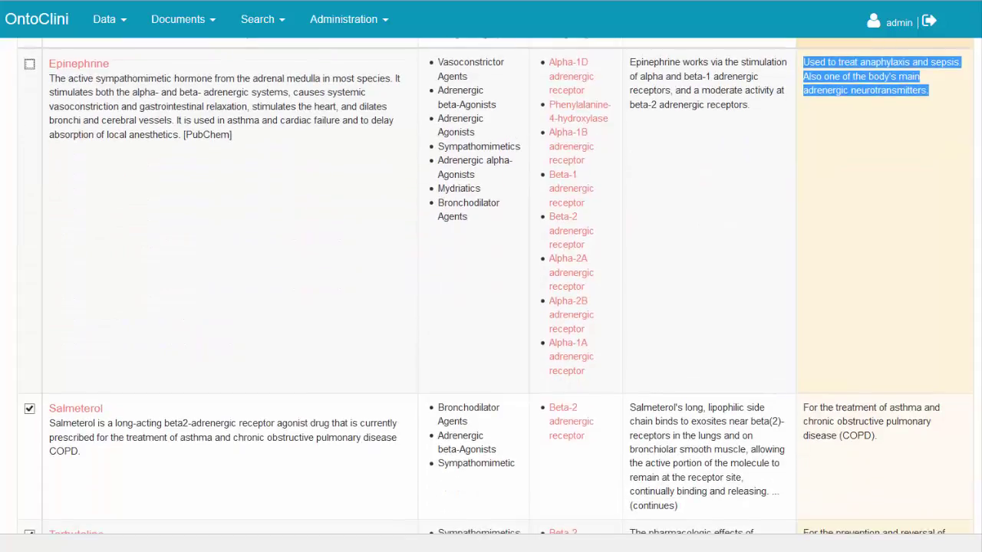
pyautogui.scroll(5, 491, 307)
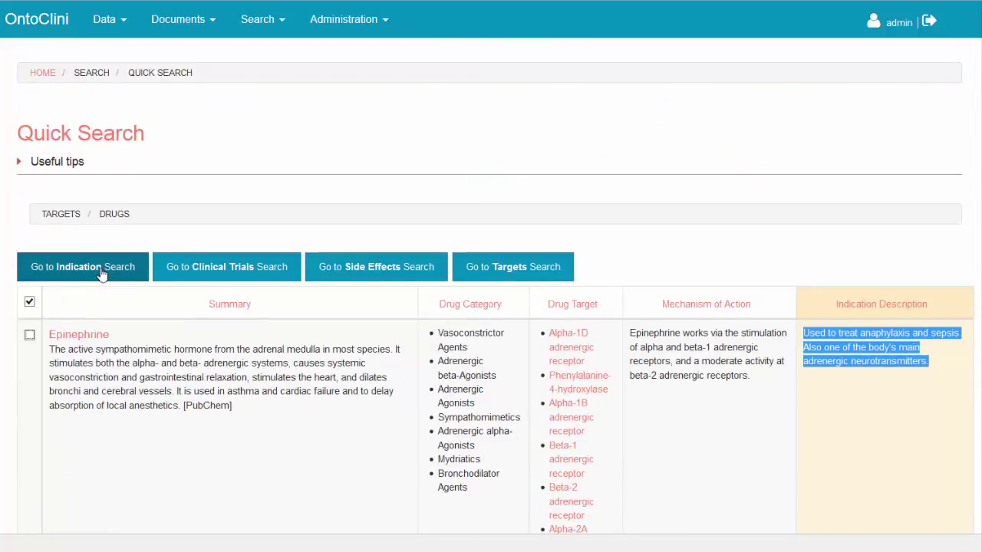
# Step: Run the Clinical Trials search for the selected drugs, showing 93 results
pyautogui.click(235, 271)
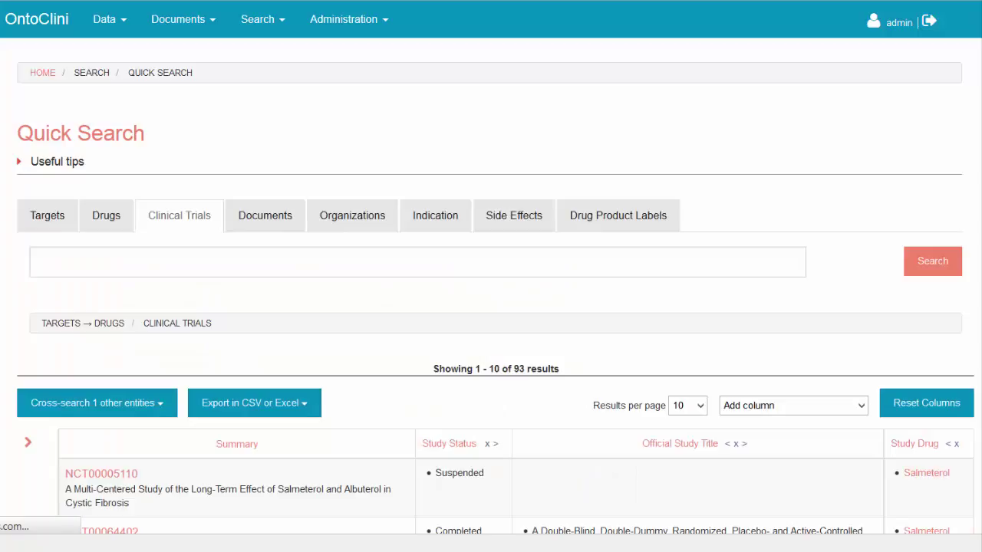
pyautogui.moveTo(516, 367); pyautogui.dragTo(561, 369)
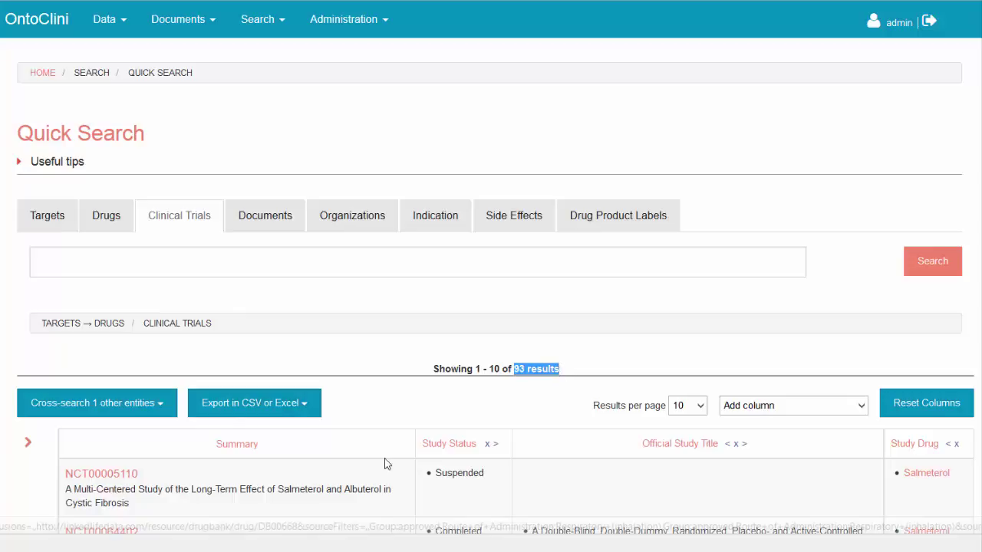
pyautogui.moveTo(37, 324); pyautogui.dragTo(216, 329)
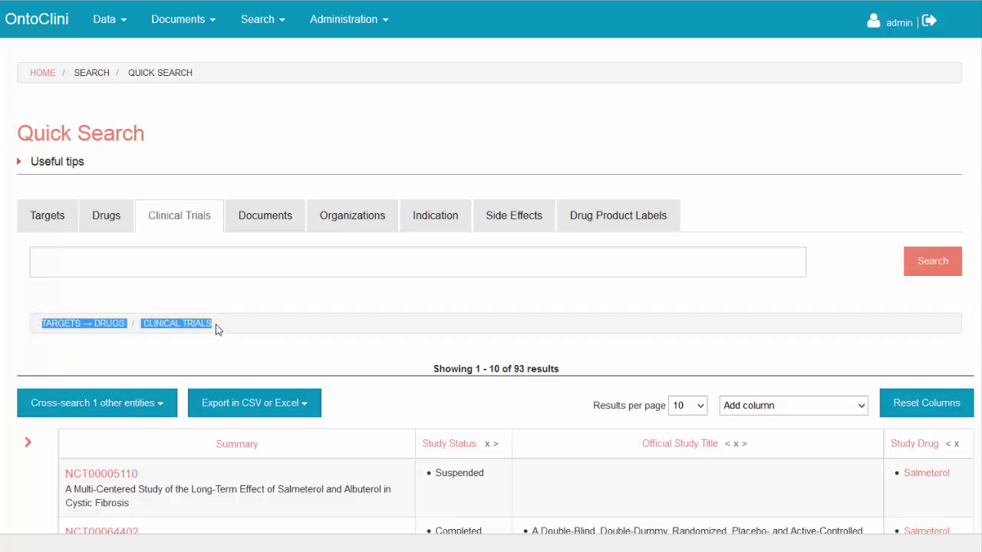
pyautogui.click(175, 350)
# Step: Highlight TARGETS, DRUGS and CLINICAL TRIALS in the trail and a Suspended study status
pyautogui.doubleClick(61, 323)
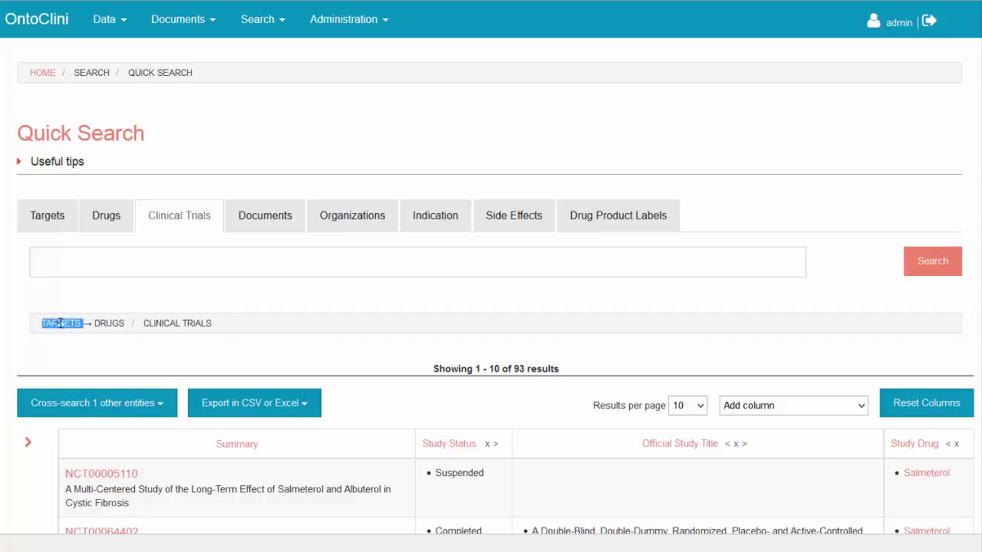
pyautogui.doubleClick(110, 323)
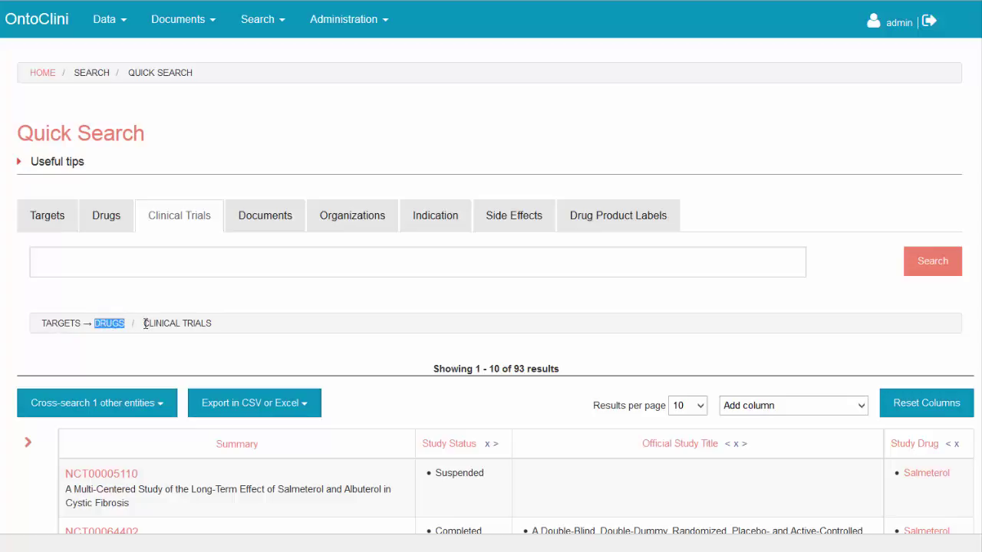
pyautogui.moveTo(142, 324); pyautogui.dragTo(212, 325)
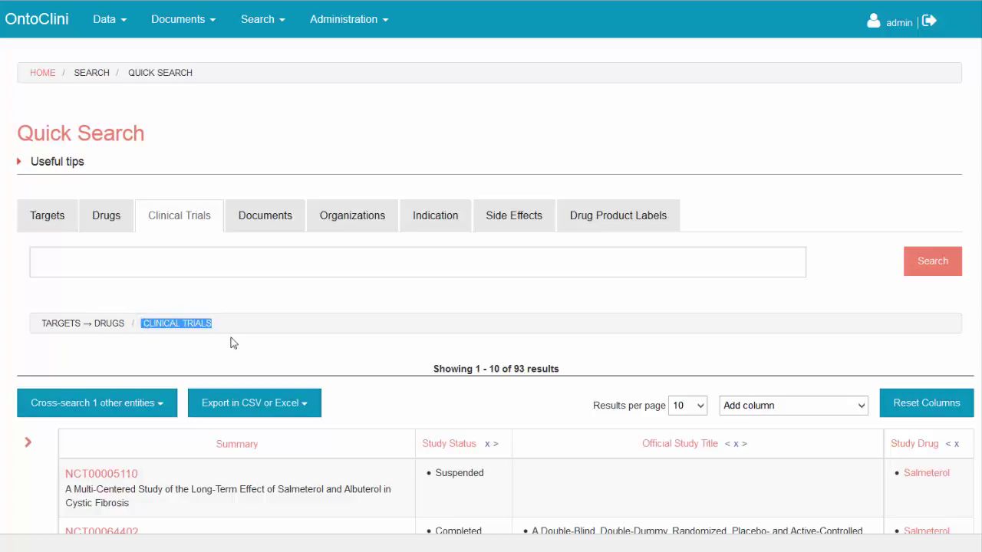
pyautogui.click(311, 345)
pyautogui.scroll(-2, 371, 344)
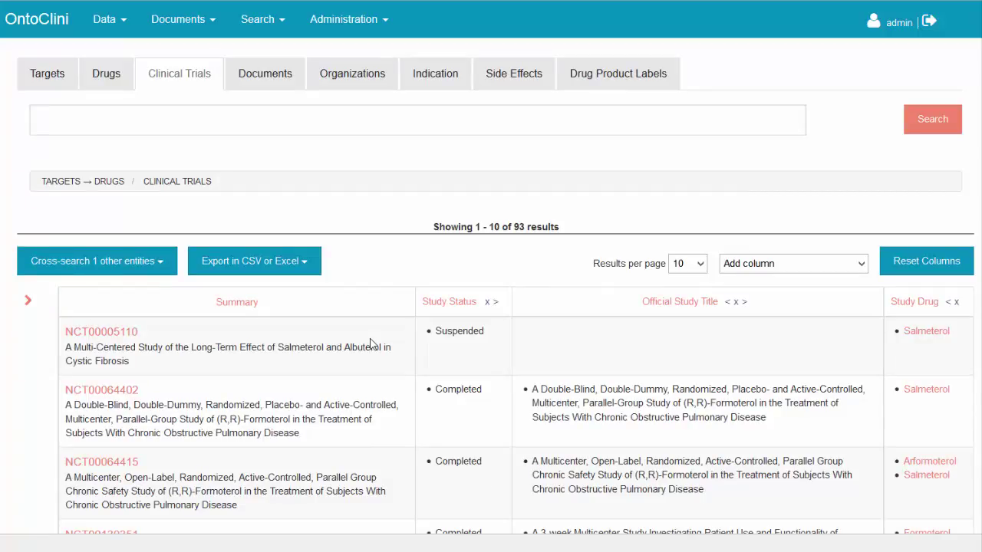
pyautogui.scroll(-1, 369, 343)
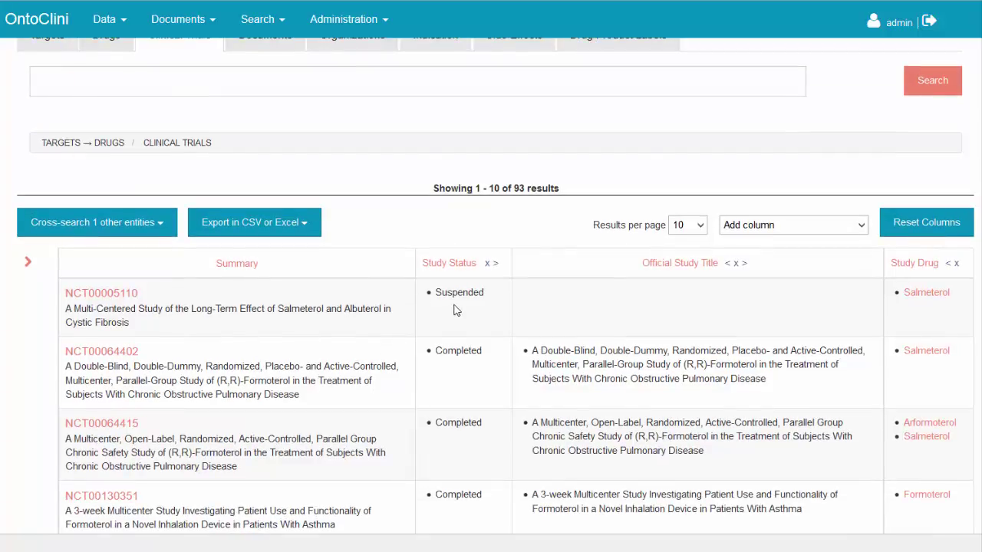
pyautogui.moveTo(437, 291); pyautogui.dragTo(485, 292)
# Step: Filter the clinical trials to Completed study status
pyautogui.click(28, 263)
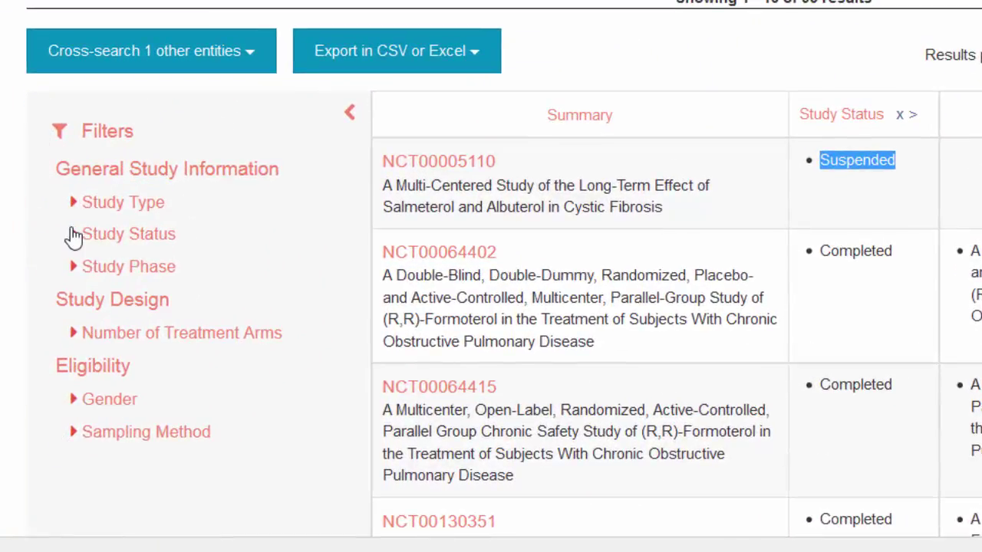
pyautogui.click(73, 234)
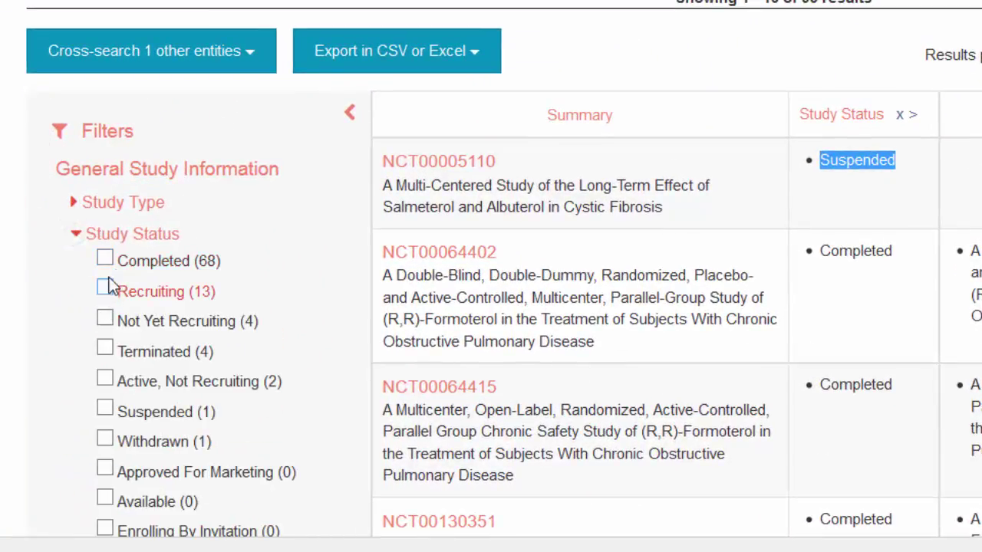
pyautogui.click(105, 261)
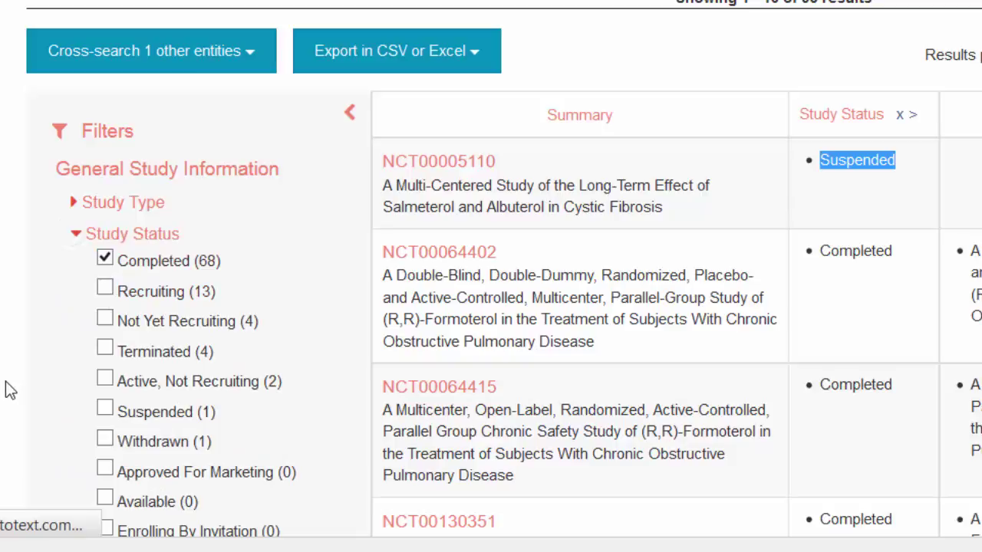
pyautogui.scroll(-3, 9, 390)
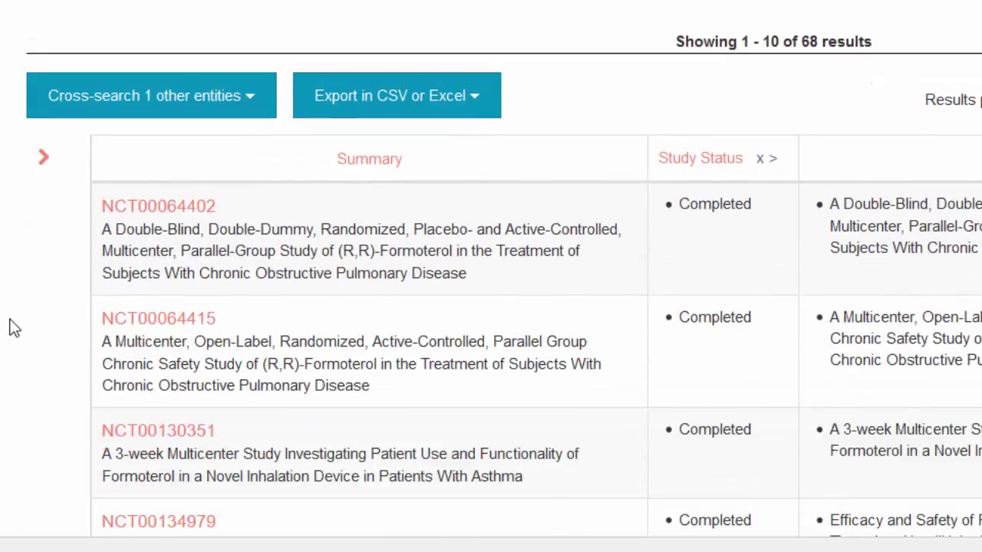
# Step: Add the Phase 4 study phase filter, leaving 14 trials
pyautogui.click(43, 157)
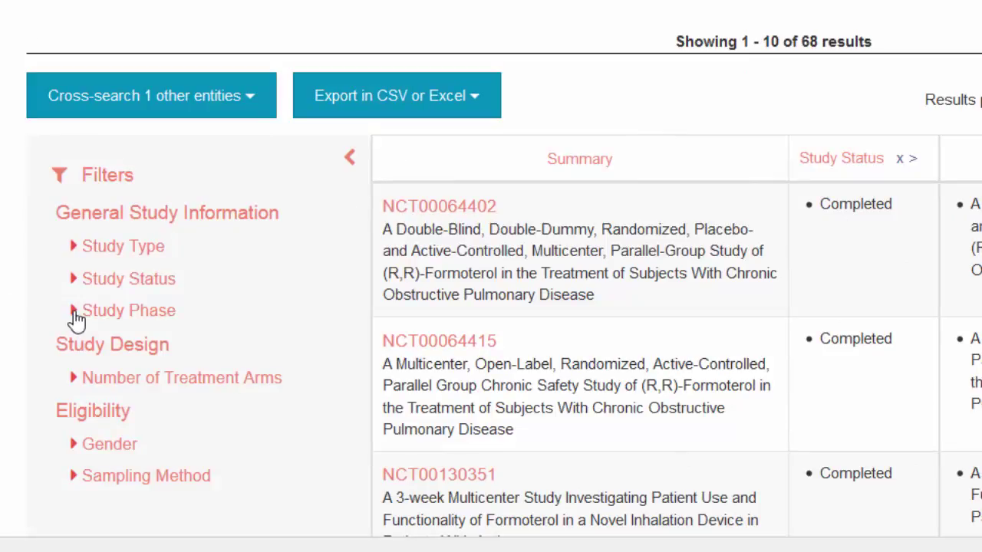
pyautogui.click(77, 315)
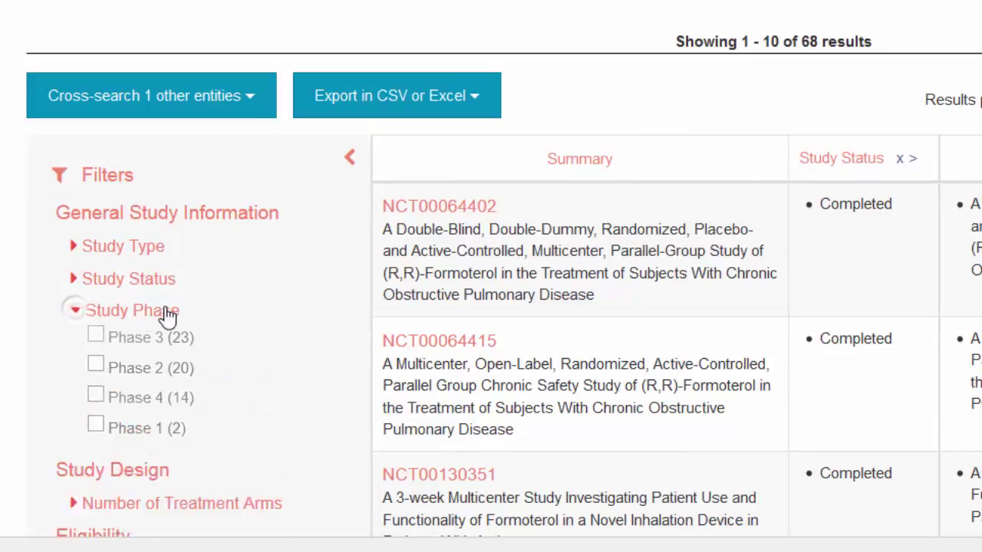
pyautogui.click(108, 397)
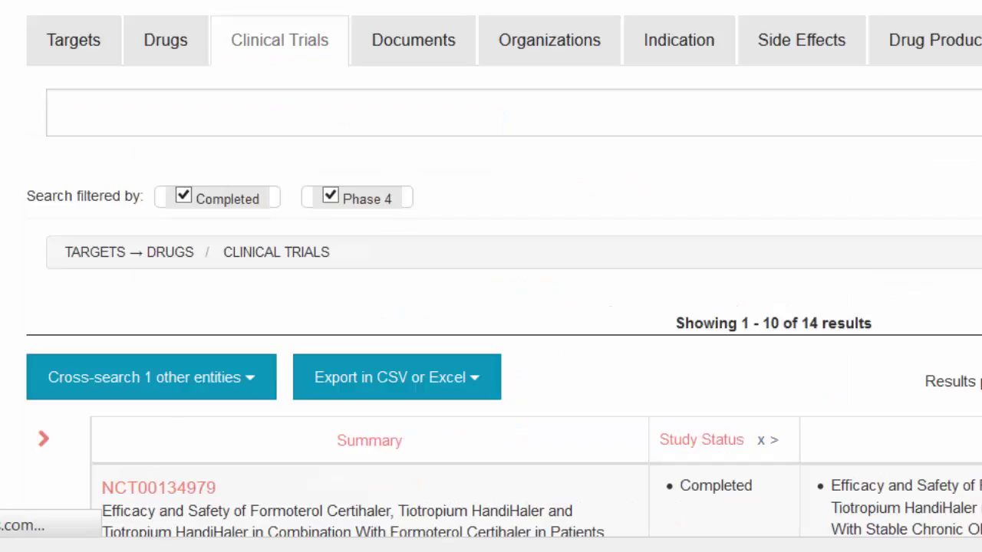
pyautogui.moveTo(801, 323); pyautogui.dragTo(877, 322)
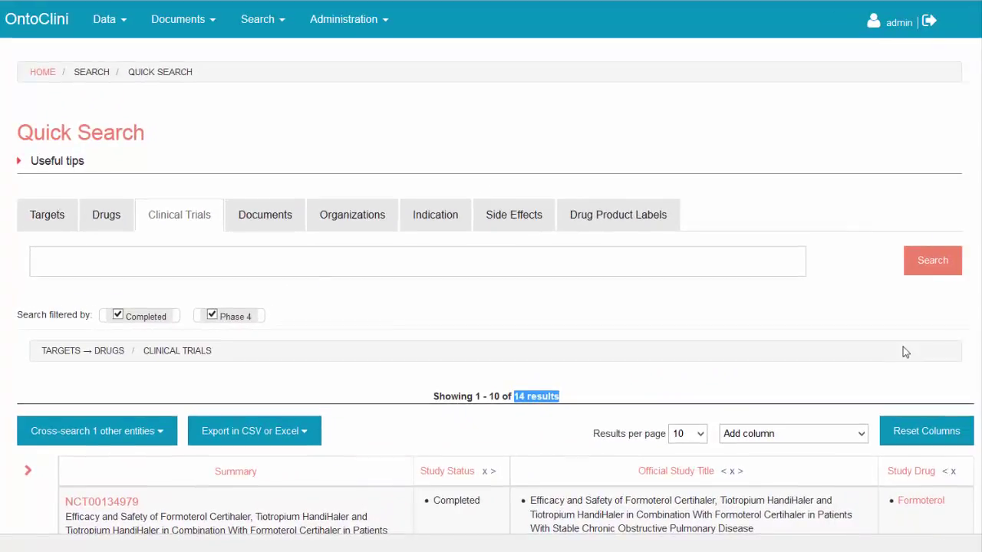
pyautogui.scroll(-1, 902, 346)
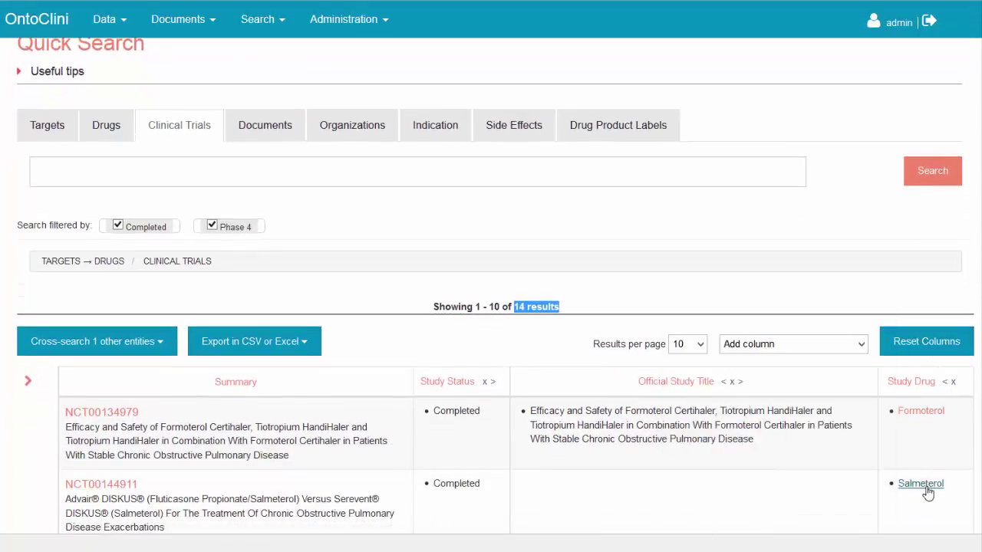
# Step: Open Salmeterol's drug page and highlight its small molecule type and asthma/COPD indication
pyautogui.moveTo(917, 489)
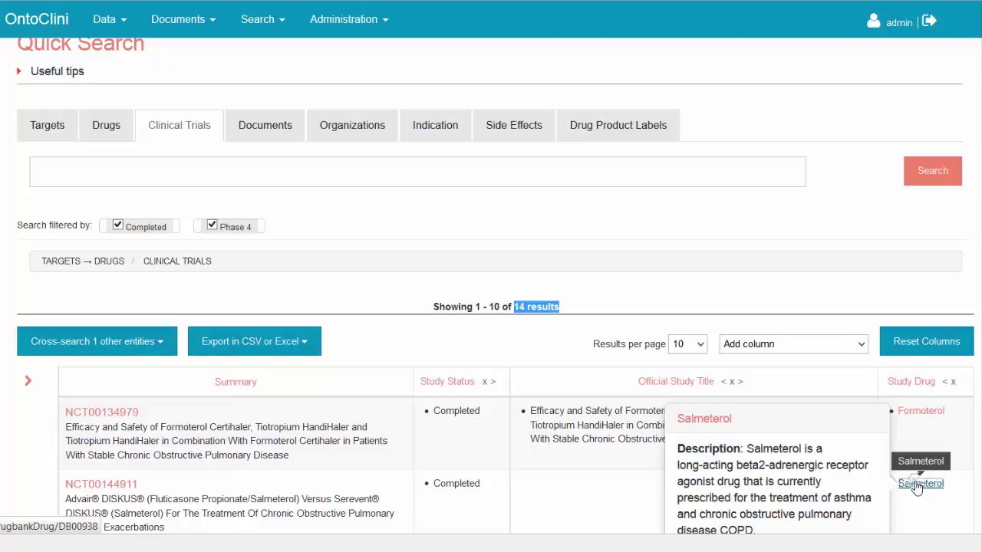
pyautogui.click(914, 484)
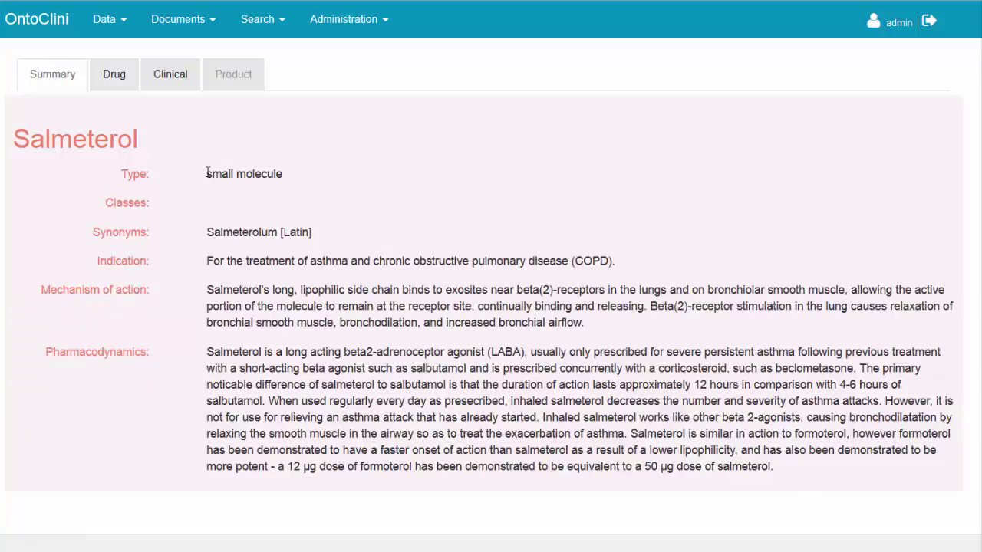
pyautogui.moveTo(206, 173); pyautogui.dragTo(283, 175)
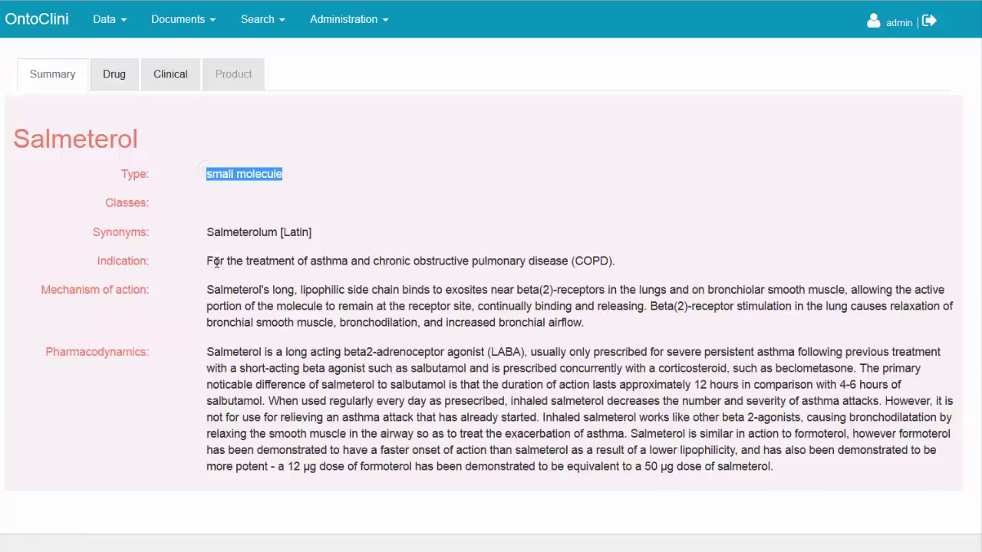
pyautogui.moveTo(206, 261); pyautogui.dragTo(612, 268)
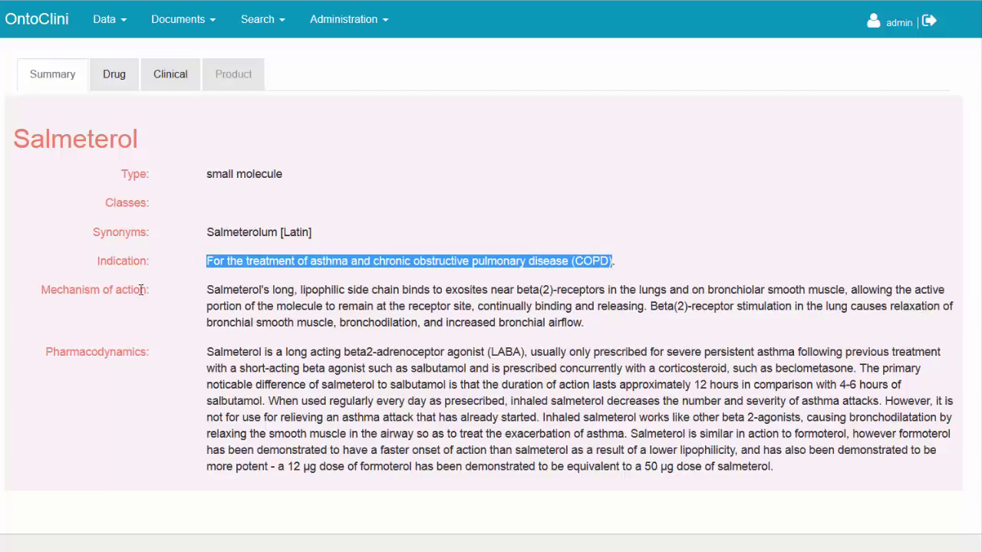